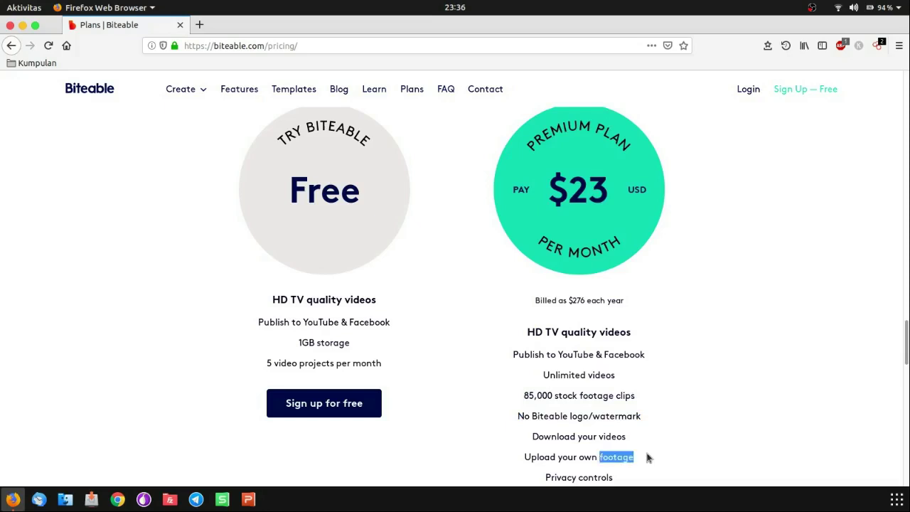
Step: Examine the Premium plan's feature list, highlighting the entries for uploading your own footage and downloading videos
triple_click(645, 457)
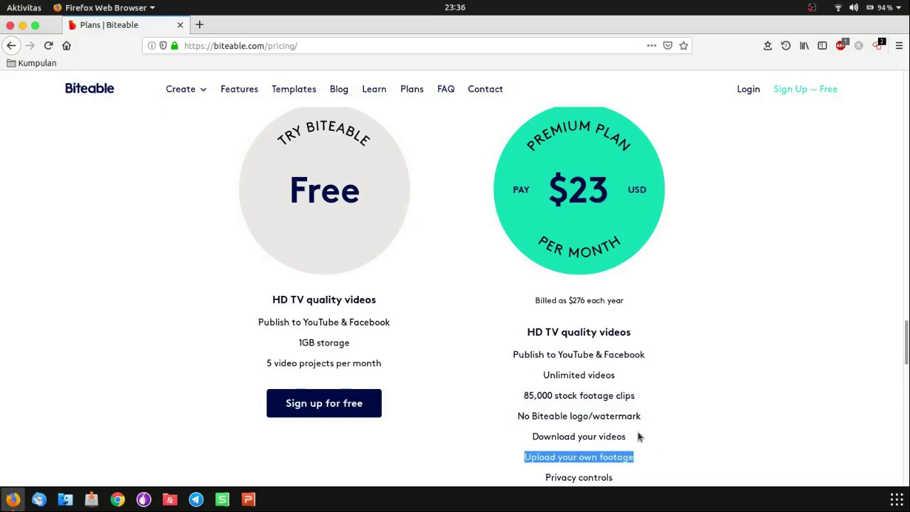
double_click(638, 436)
left_click(638, 437)
triple_click(638, 436)
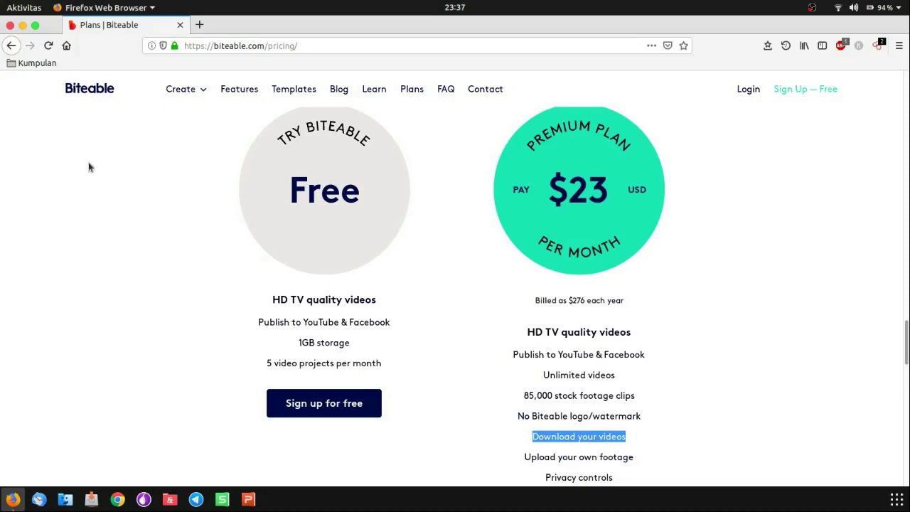
left_click(93, 185)
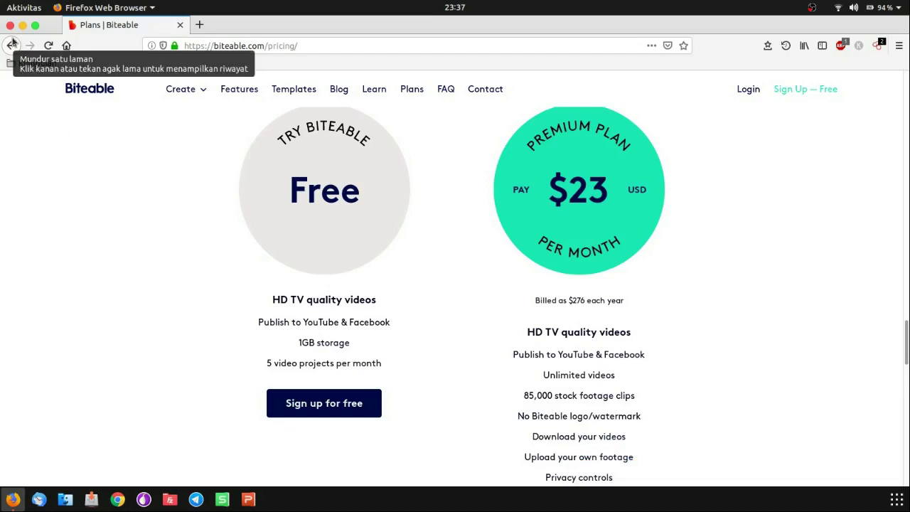
Step: Leave the pricing page for the My Videos overview and start creating a first video
left_click(11, 44)
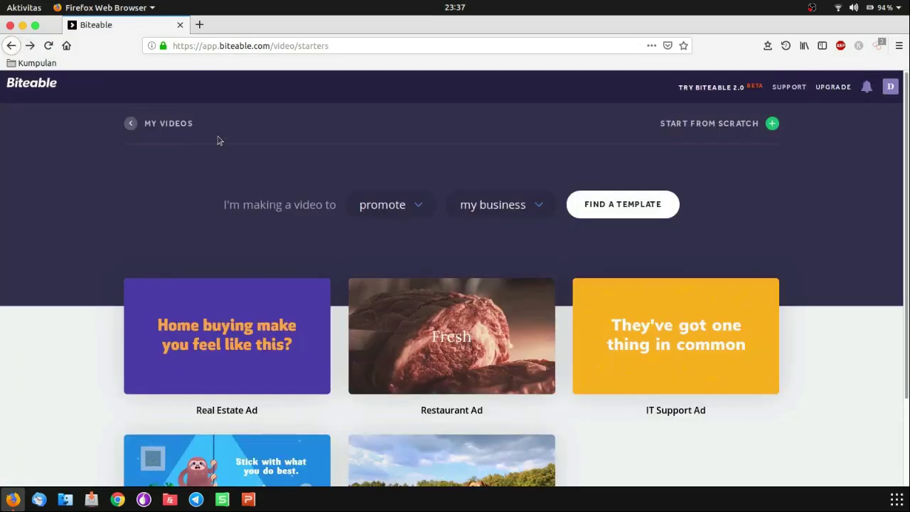
left_click(128, 123)
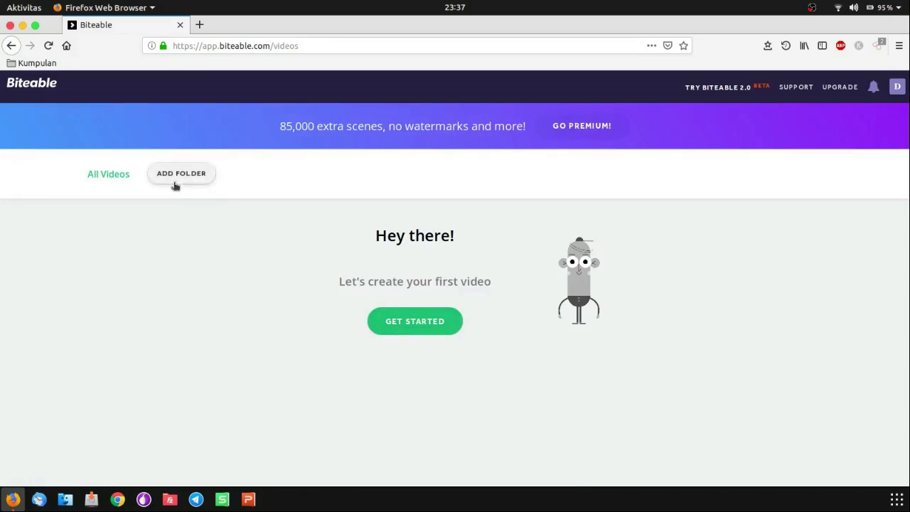
left_click(376, 325)
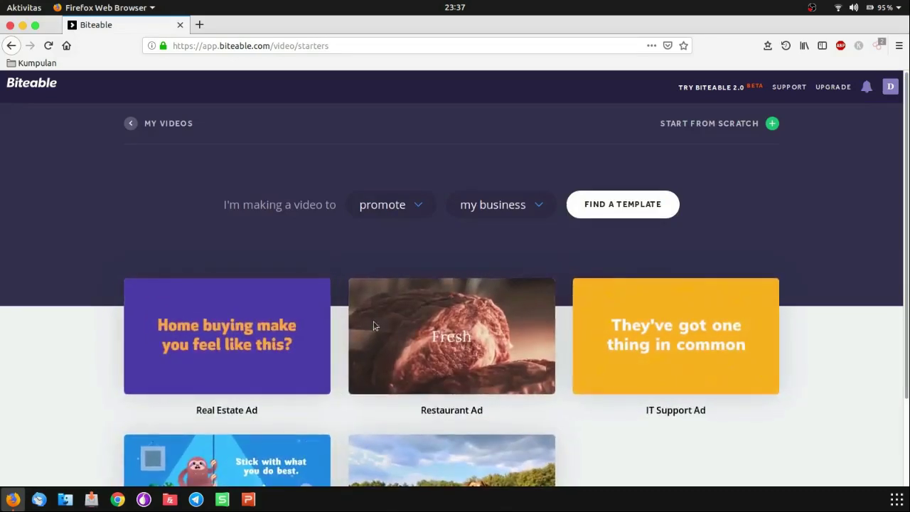
Step: Preview the promotional business templates and open the Accountant Ad template for editing
scroll(721, 445, "down", 3)
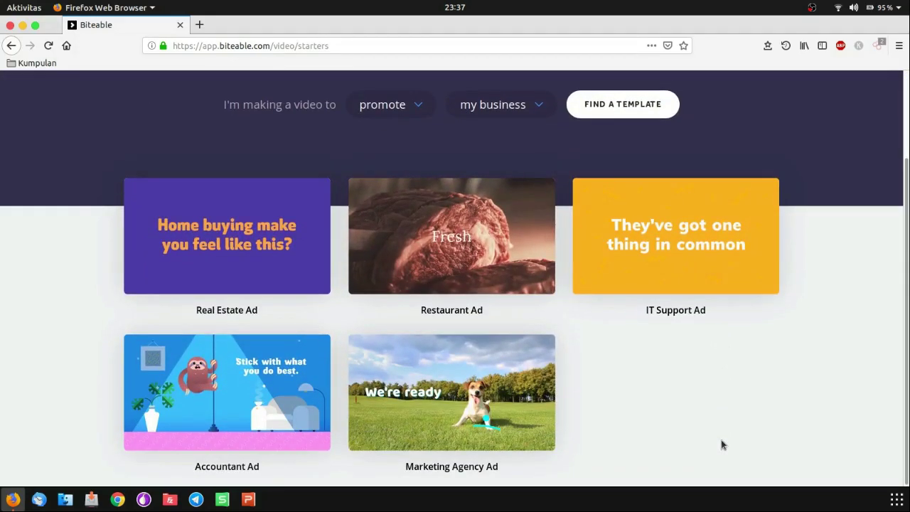
scroll(721, 444, "up", 3)
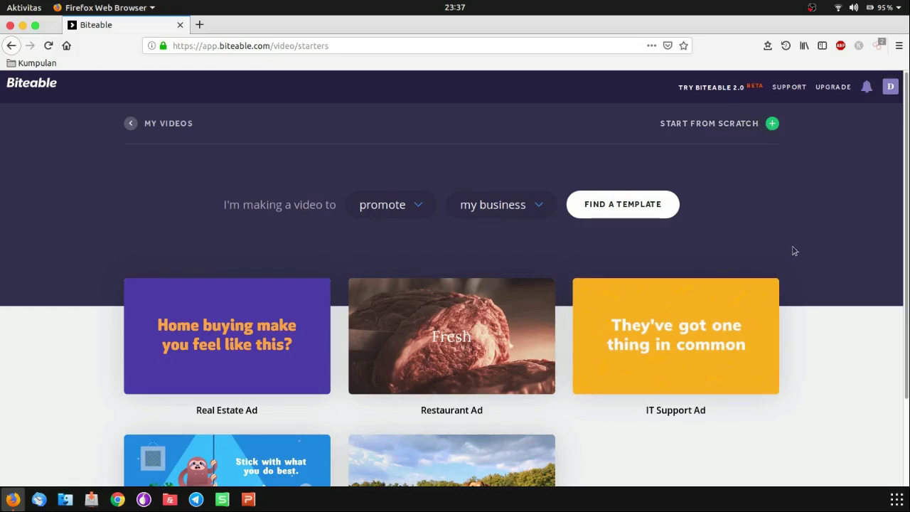
scroll(794, 251, "down", 3)
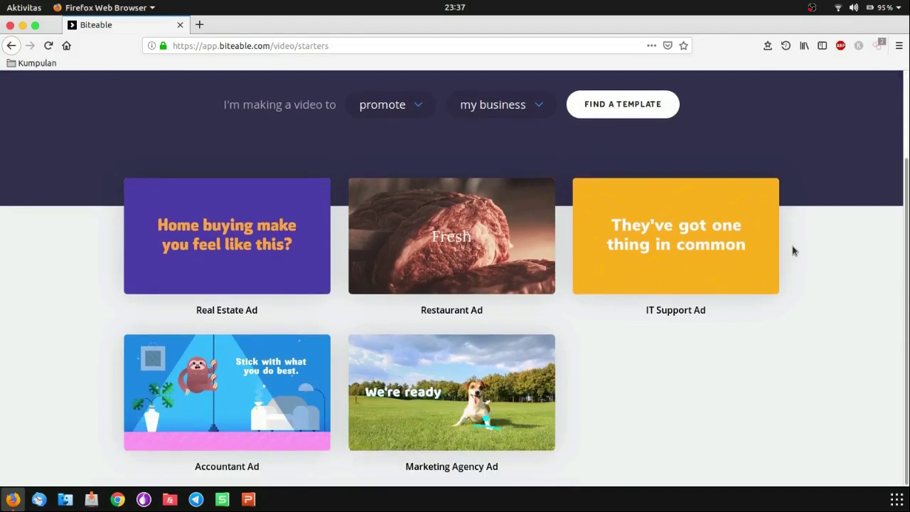
mouse_move(392, 237)
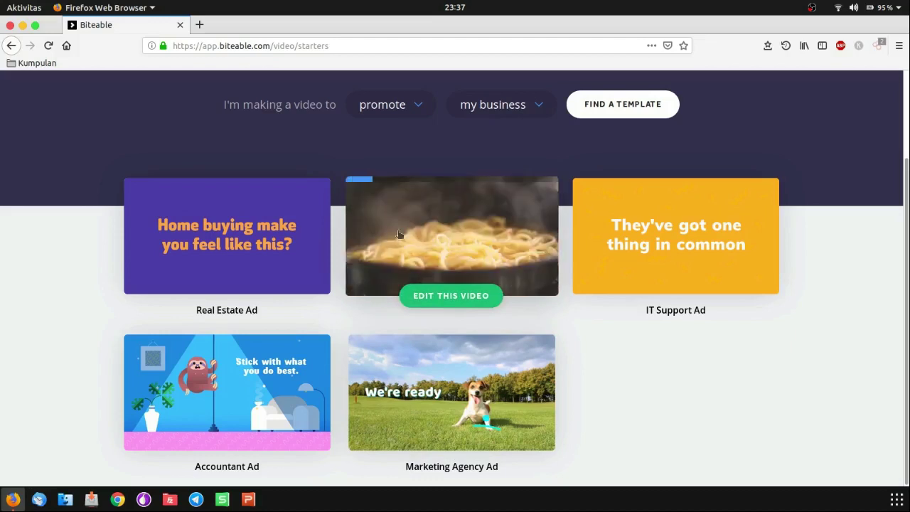
mouse_move(609, 207)
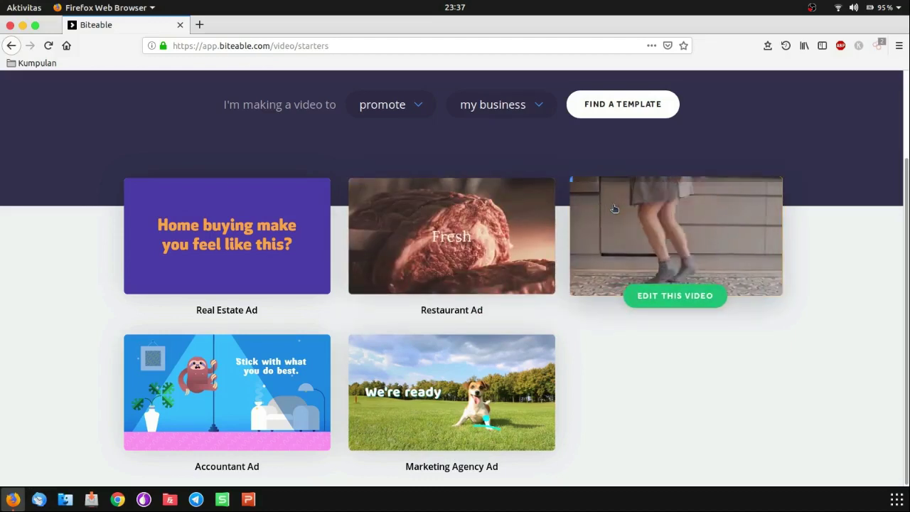
mouse_move(302, 271)
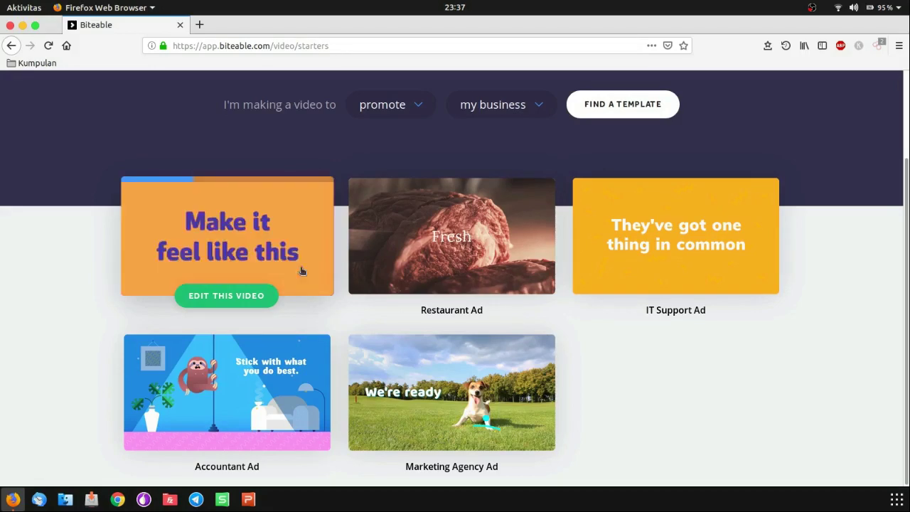
mouse_move(280, 377)
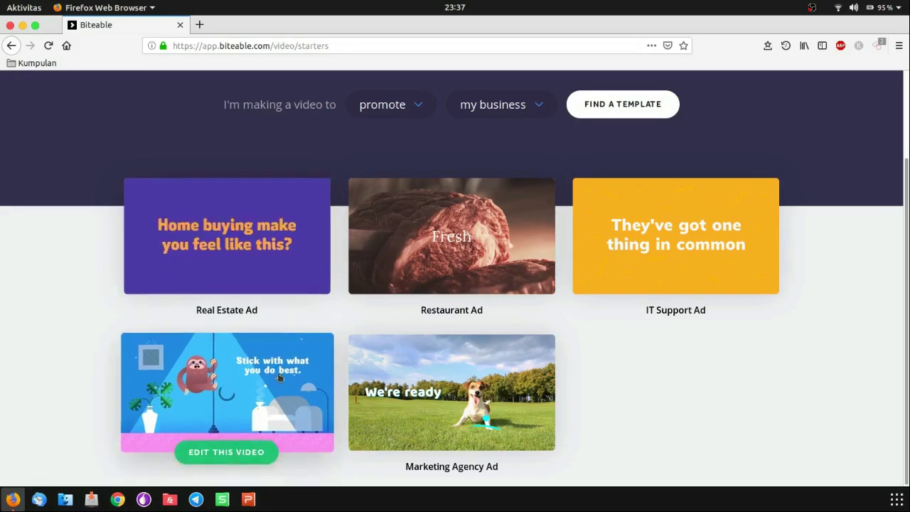
left_click(258, 396)
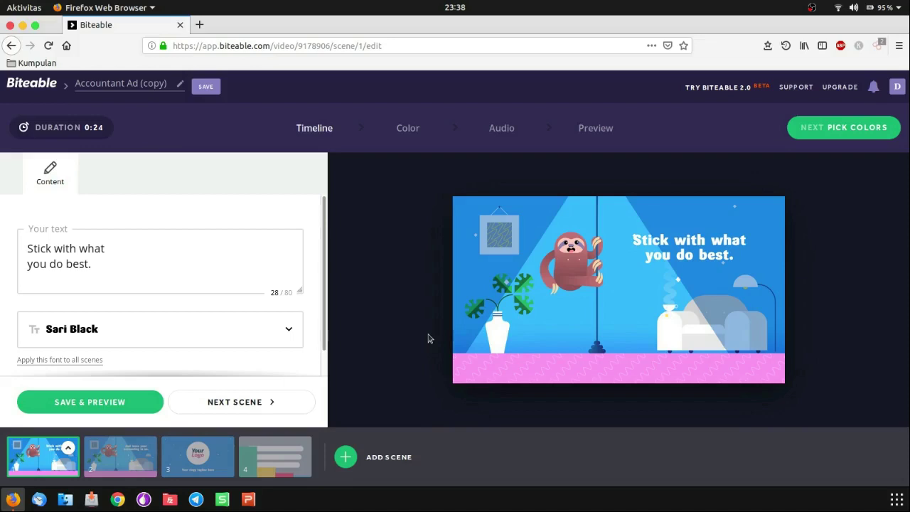
Step: Inspect the text and the available fonts of scene 1 without changing them
left_click(225, 255)
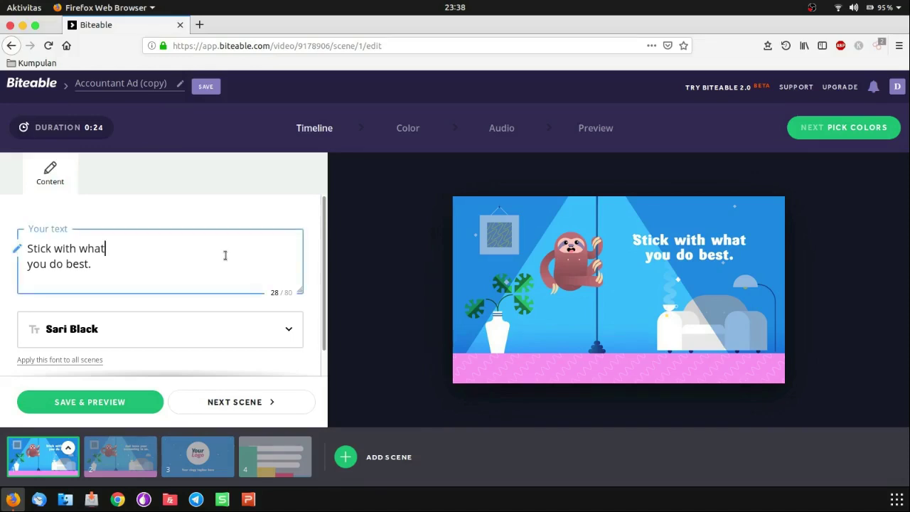
left_click(241, 337)
scroll(243, 338, "down", 3)
scroll(240, 339, "up", 4)
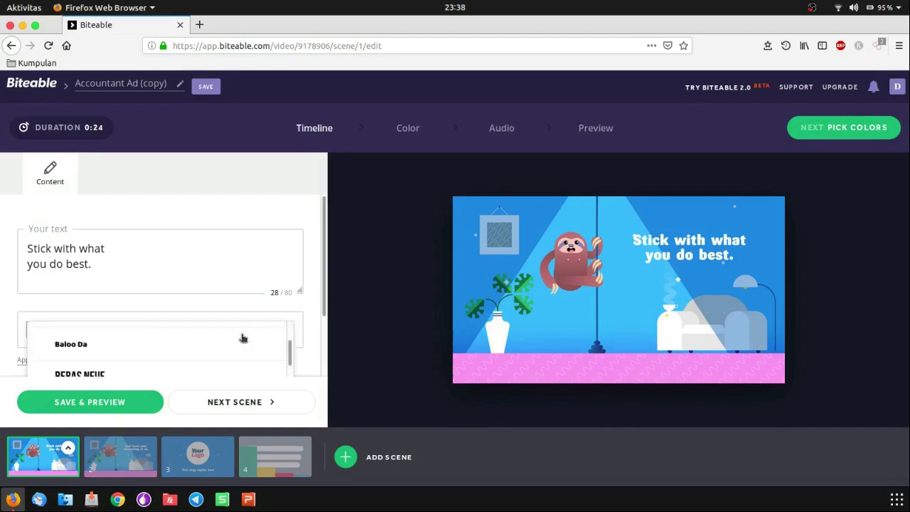
left_click(241, 265)
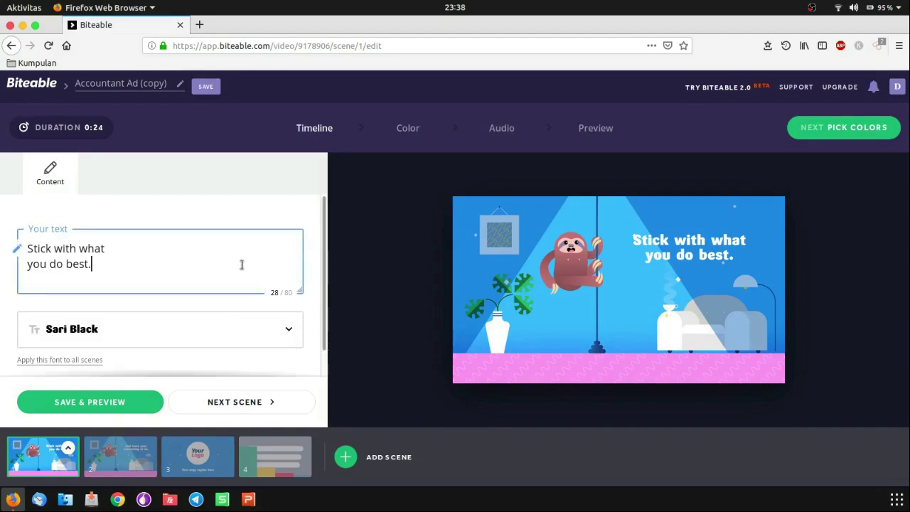
left_click(390, 221)
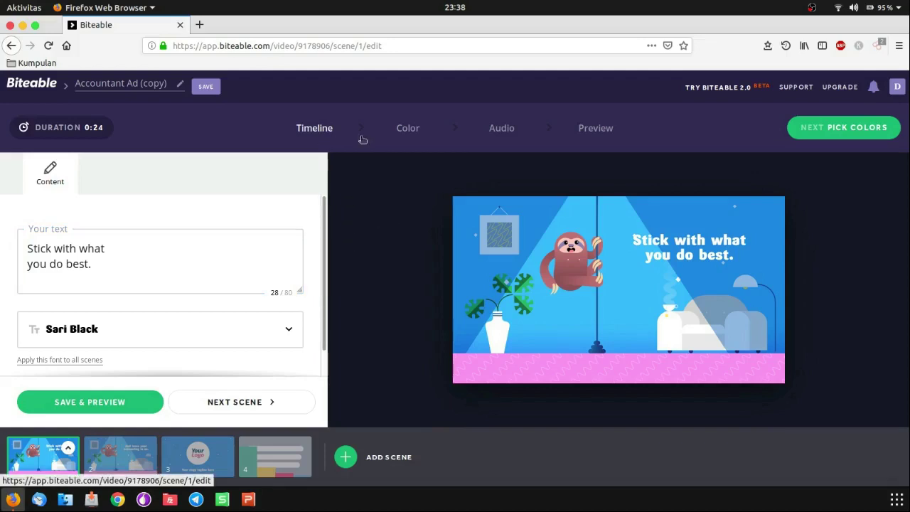
Step: Apply the first preset color palette, crimson with dark purple, to the video
left_click(390, 140)
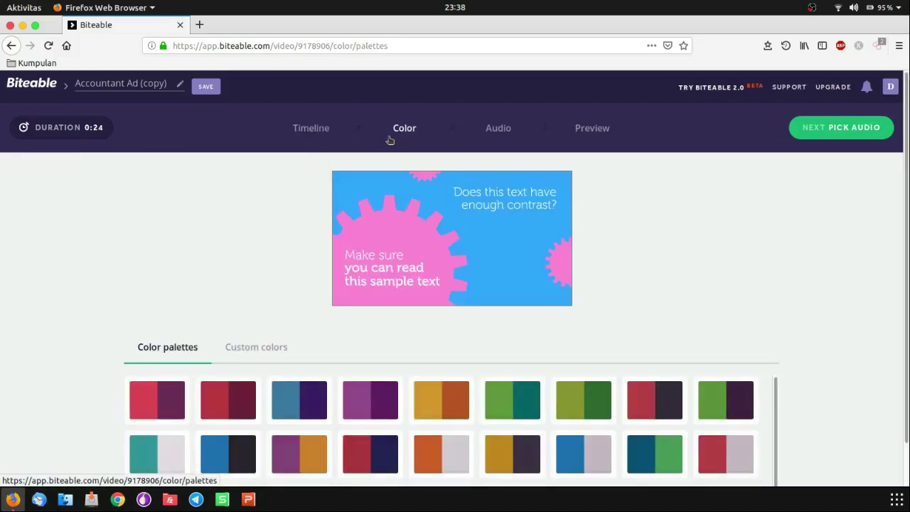
left_click(334, 143)
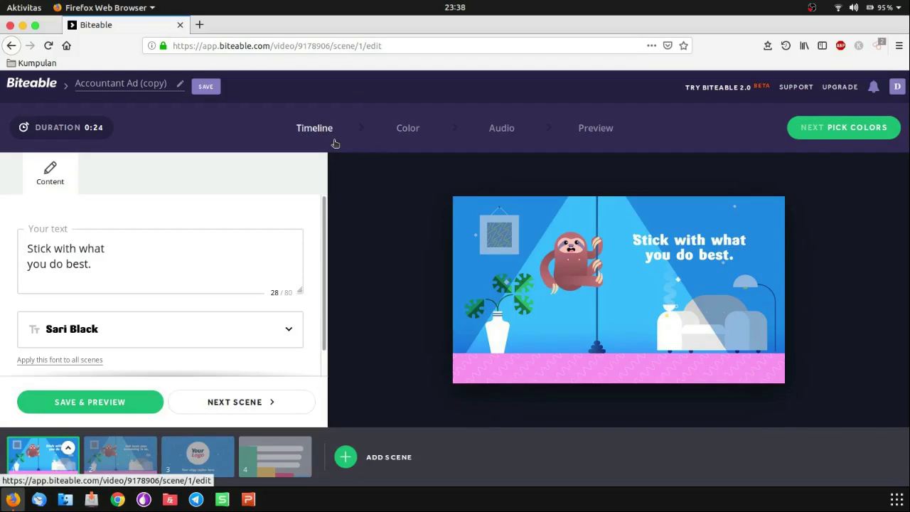
left_click(334, 143)
left_click(409, 140)
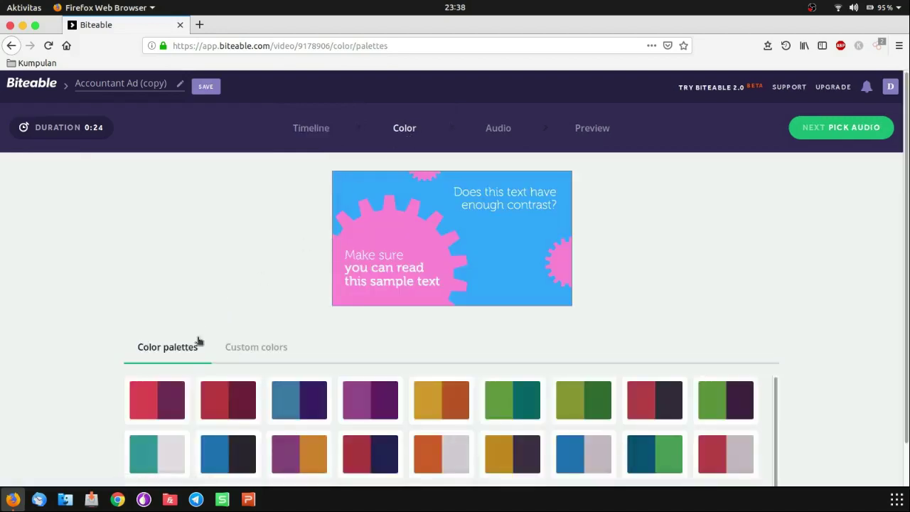
left_click(172, 405)
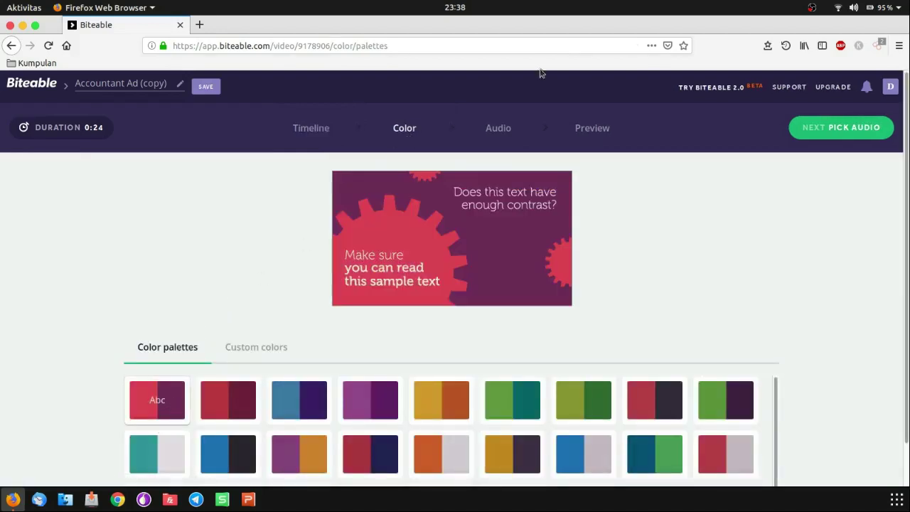
Step: View the audio track selection and the video preview stage, then return to the timeline
left_click(507, 142)
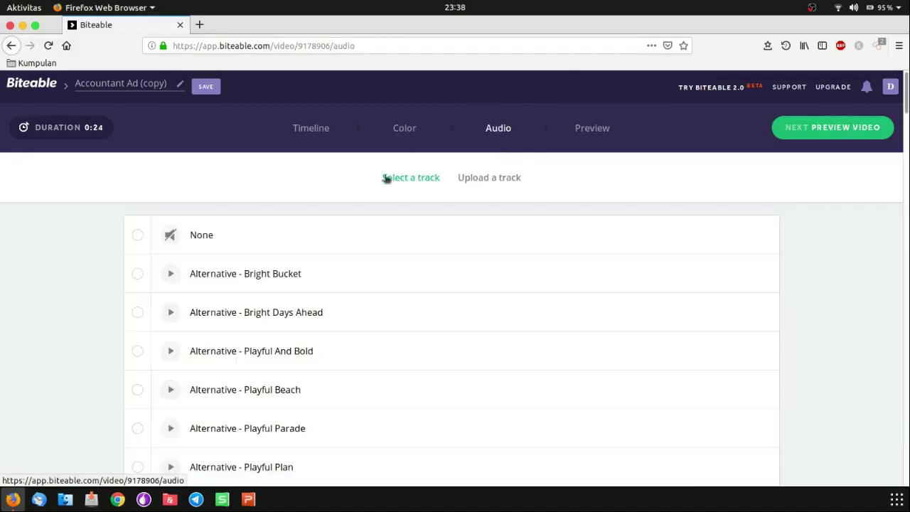
left_click(580, 142)
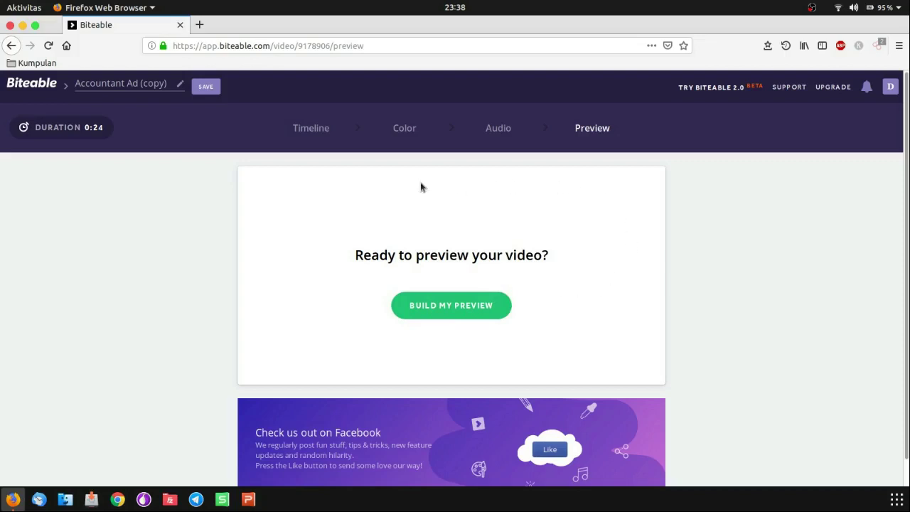
left_click(321, 132)
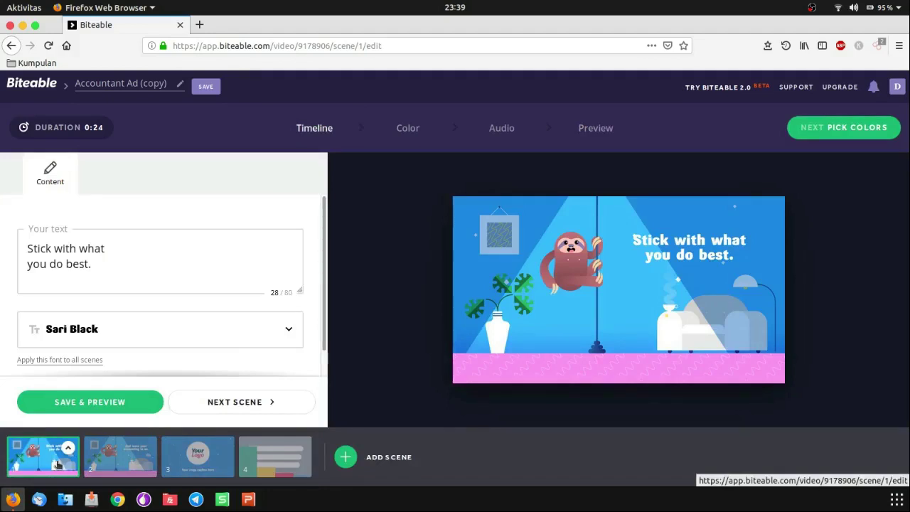
Step: Look at the contents of scenes 2 and 3, then reopen scene 1
left_click(102, 457)
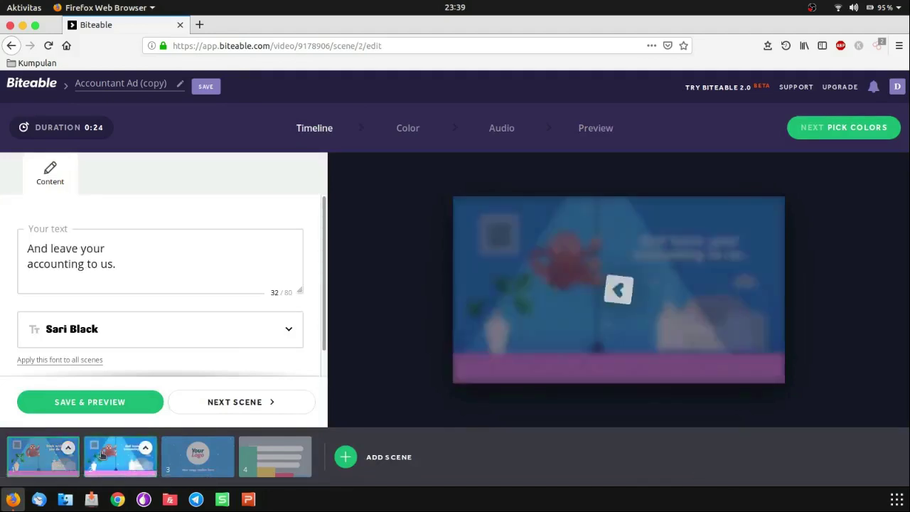
left_click(179, 462)
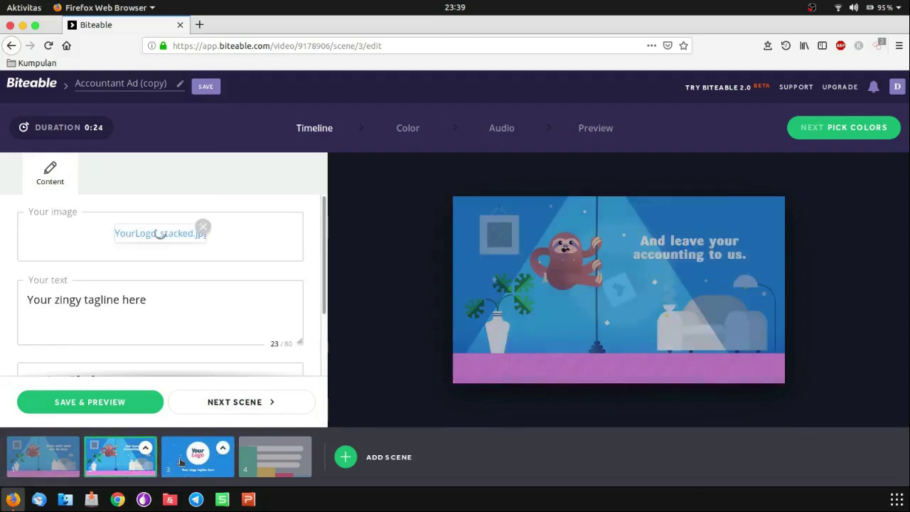
left_click(54, 466)
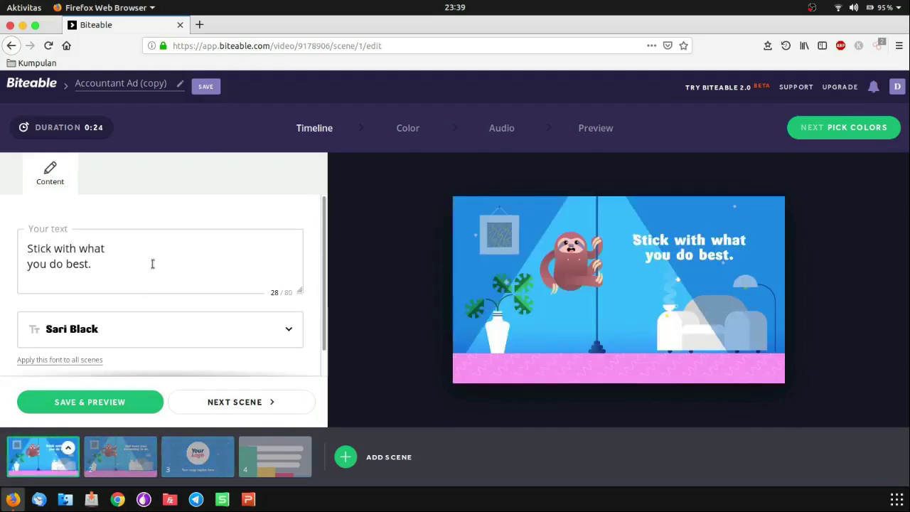
Step: Replace scene 1's text with "Selamat datang di channel saya."
left_click(152, 264)
key("ctrl+a")
type("Se")
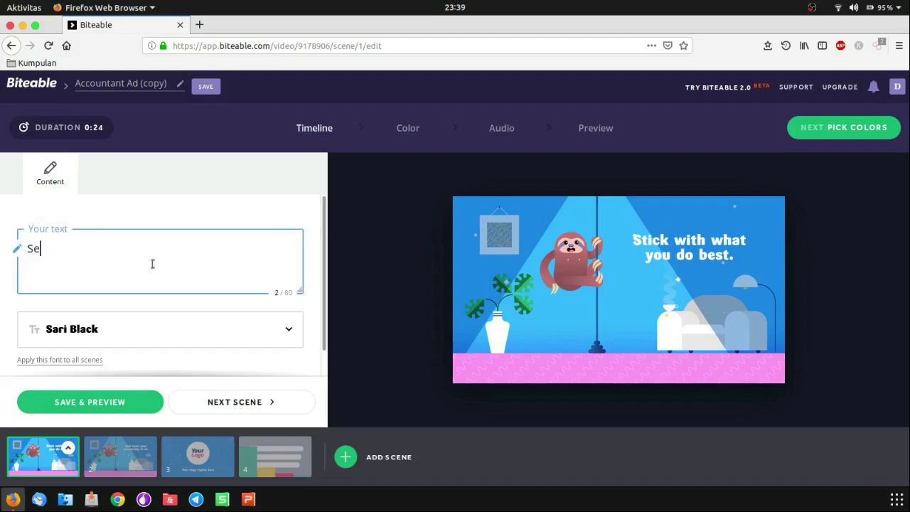
type("lamat datang")
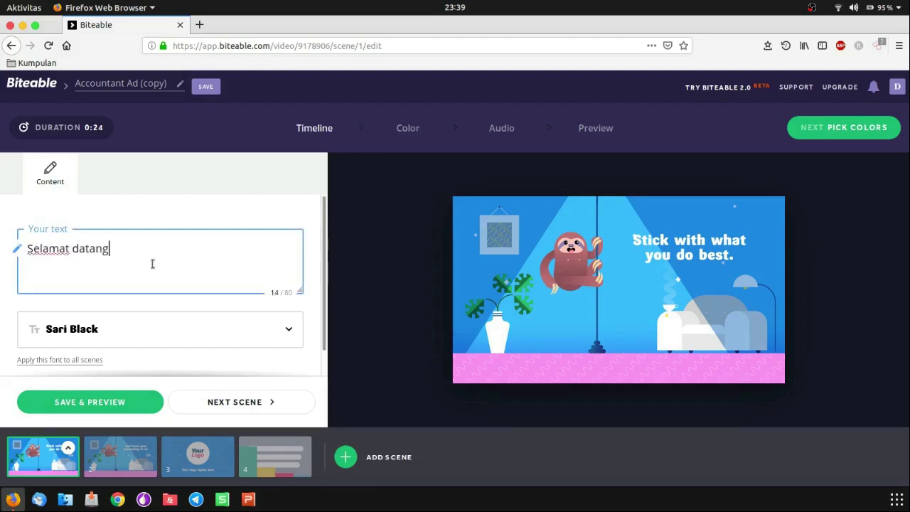
type(" di channel ")
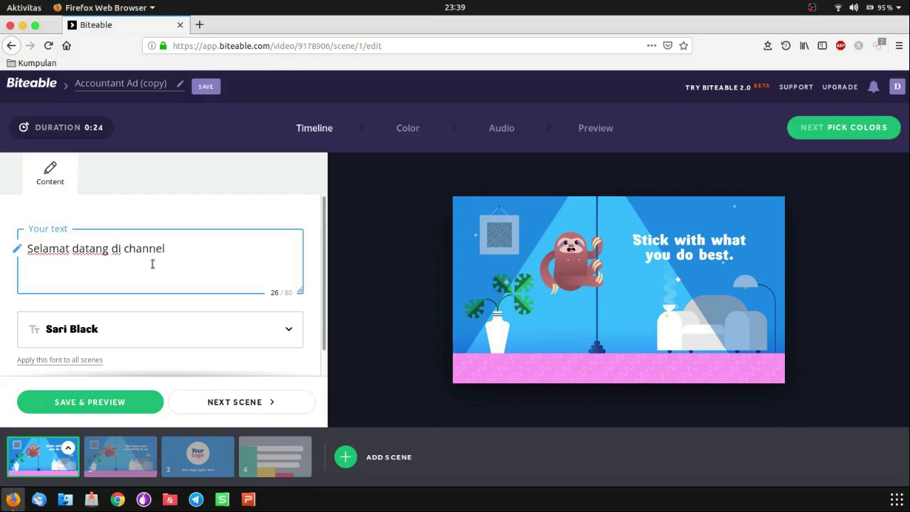
type("saya.")
Step: Keep the Sari Black font, save scene 1 with a preview, and go on to scene 2
left_click(140, 331)
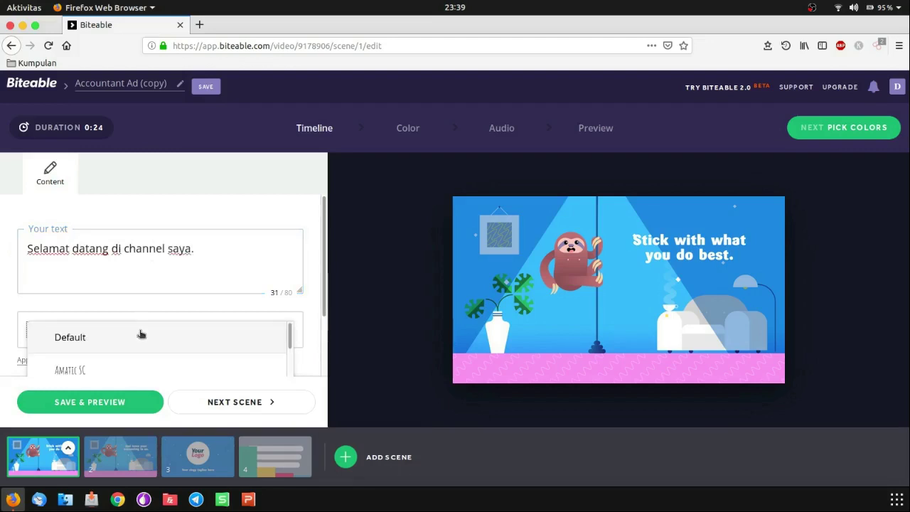
left_click(317, 325)
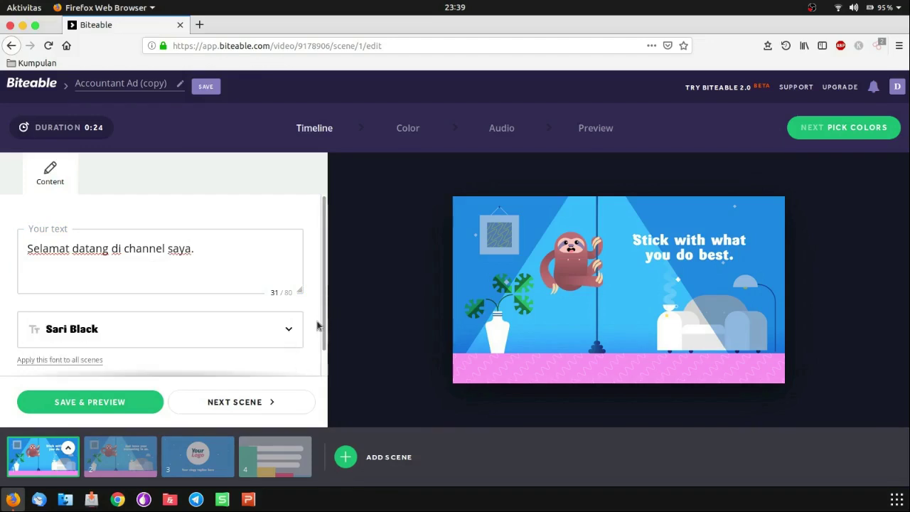
scroll(141, 400, "down", 1)
left_click(142, 400)
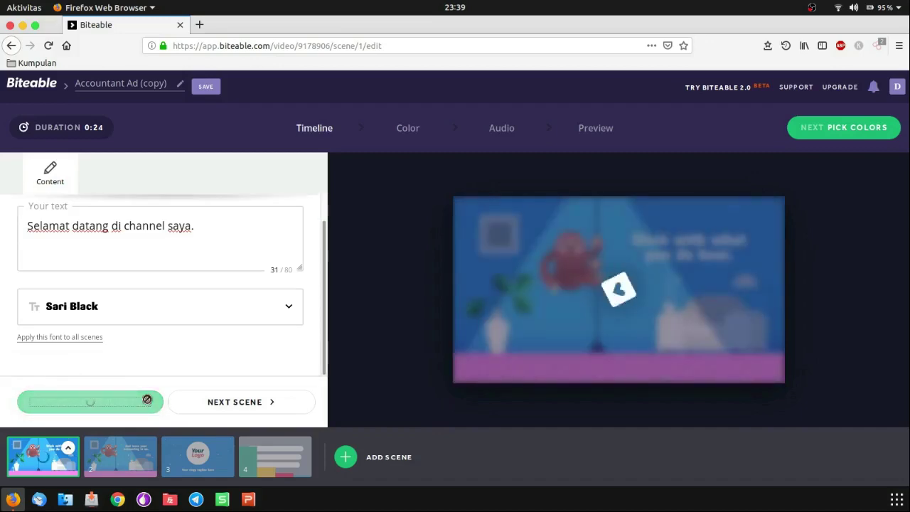
left_click(190, 408)
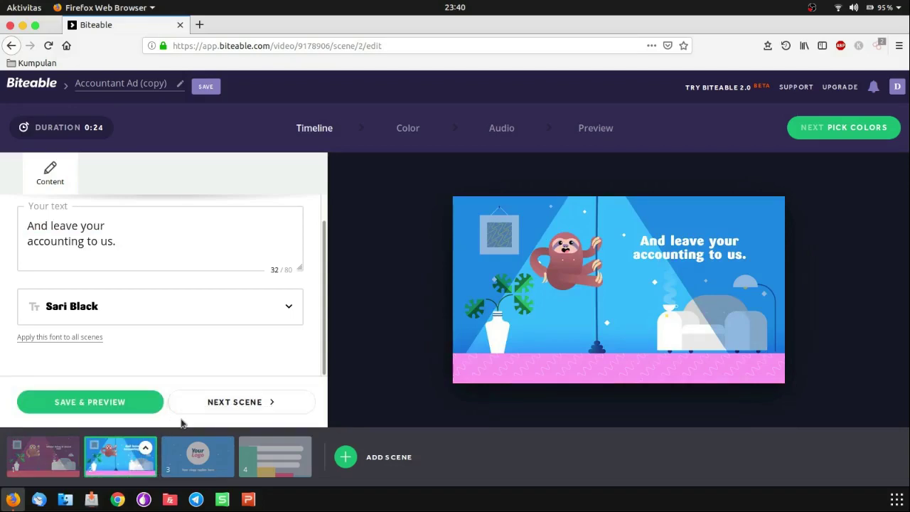
left_click(146, 449)
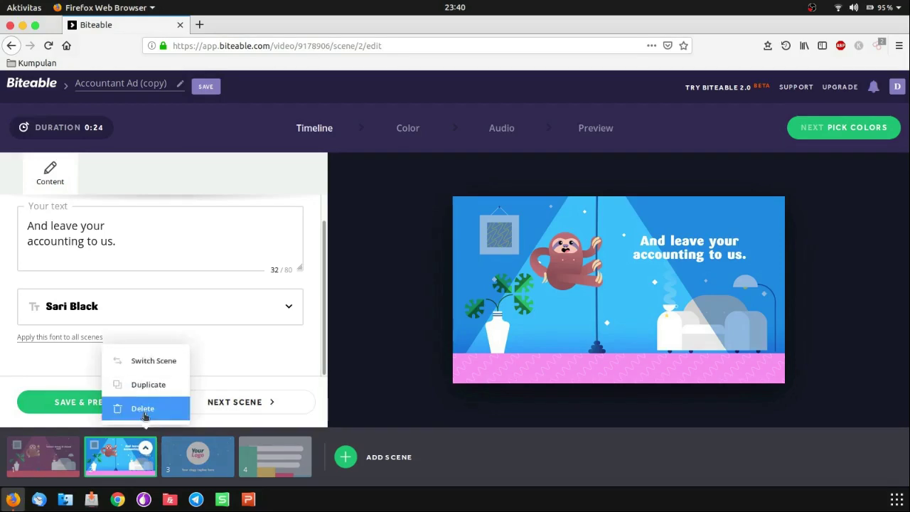
left_click(183, 364)
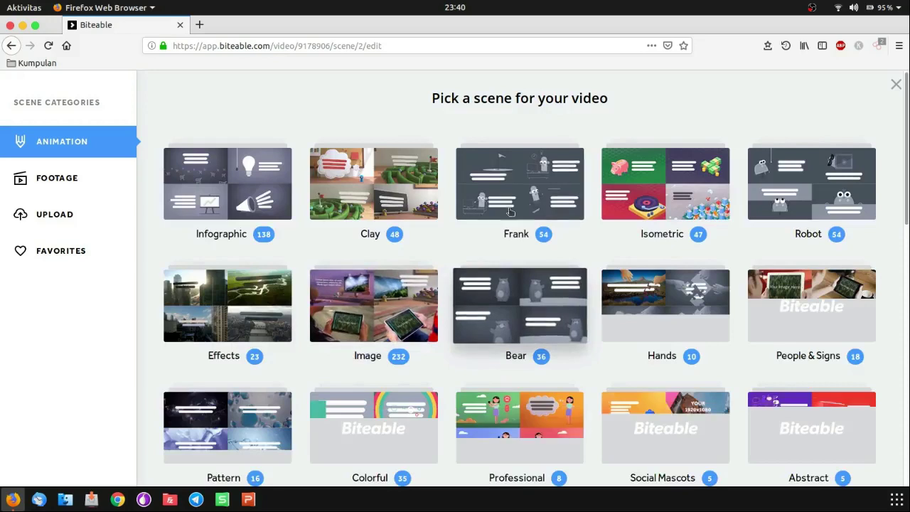
left_click(509, 211)
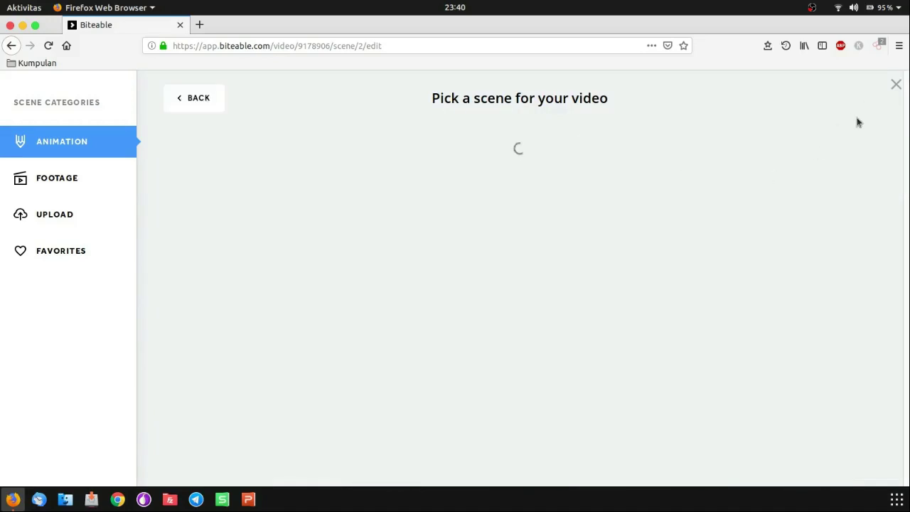
left_click(895, 84)
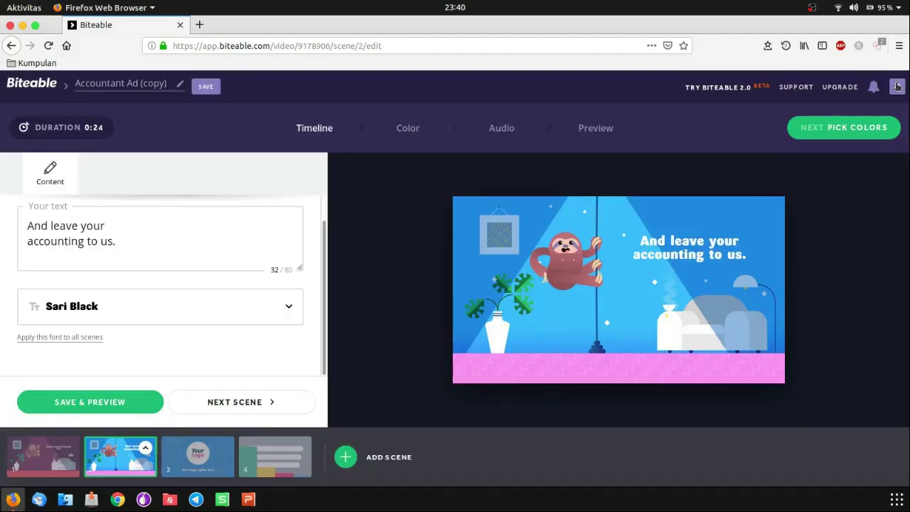
Step: Delete the "And leave your accounting to us." scene and the logo tagline scene, then look at the library of scenes to add
left_click(146, 449)
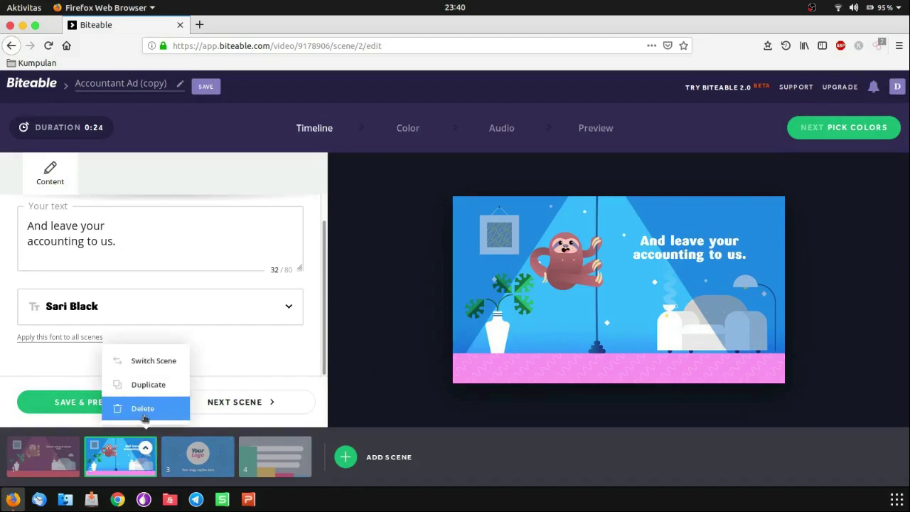
left_click(144, 410)
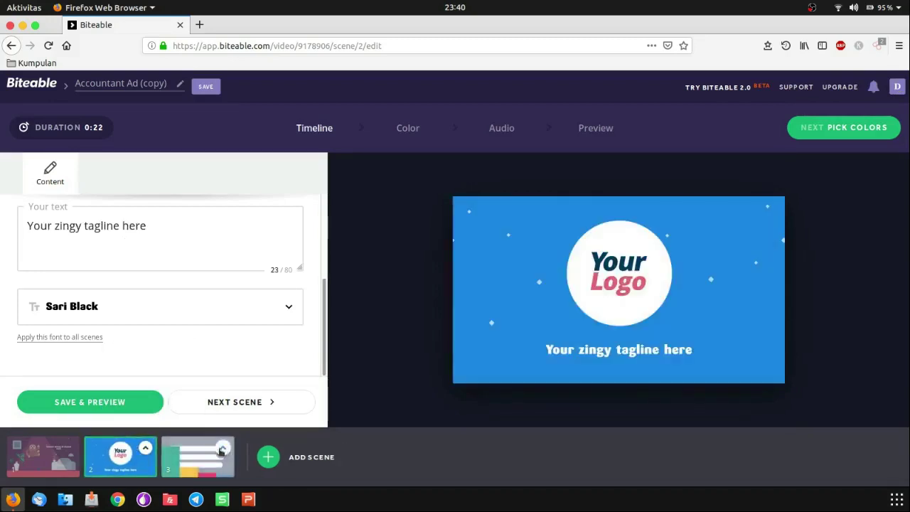
left_click(146, 447)
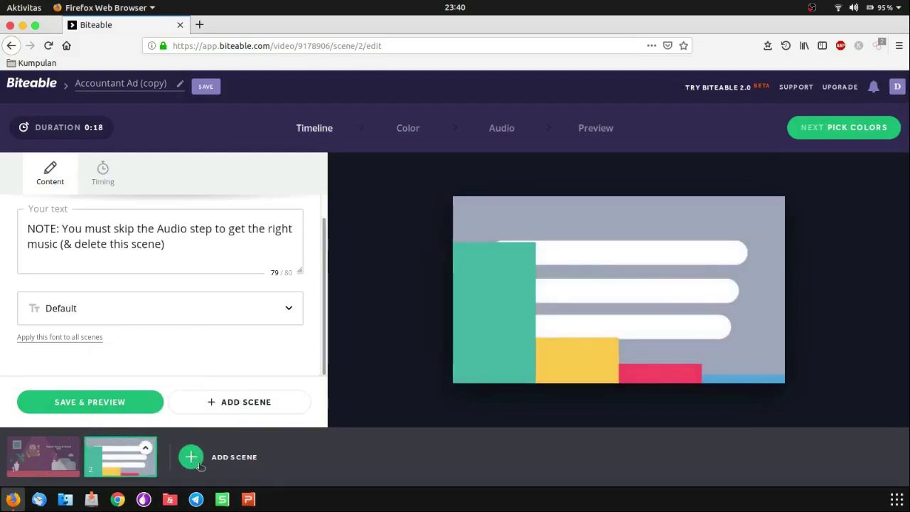
left_click(199, 463)
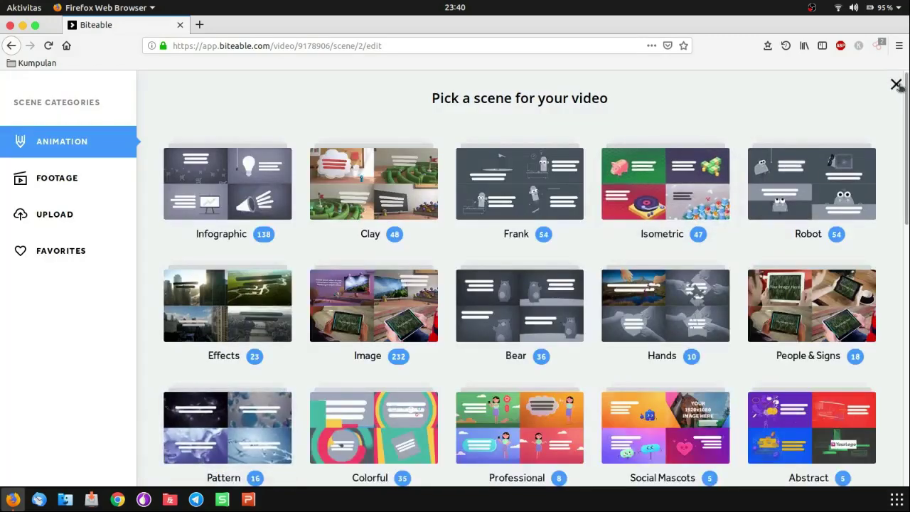
left_click(895, 84)
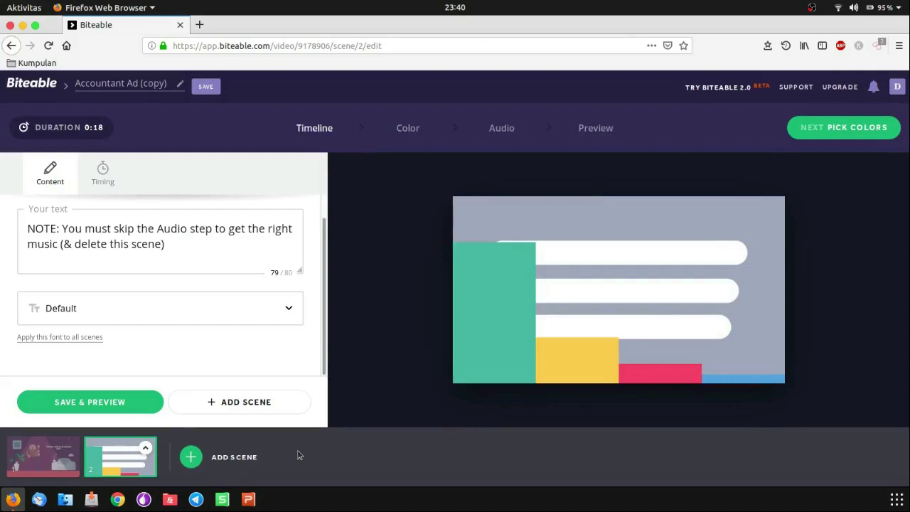
Step: Rename the video as "Tutorial animasi" and save it
triple_click(163, 85)
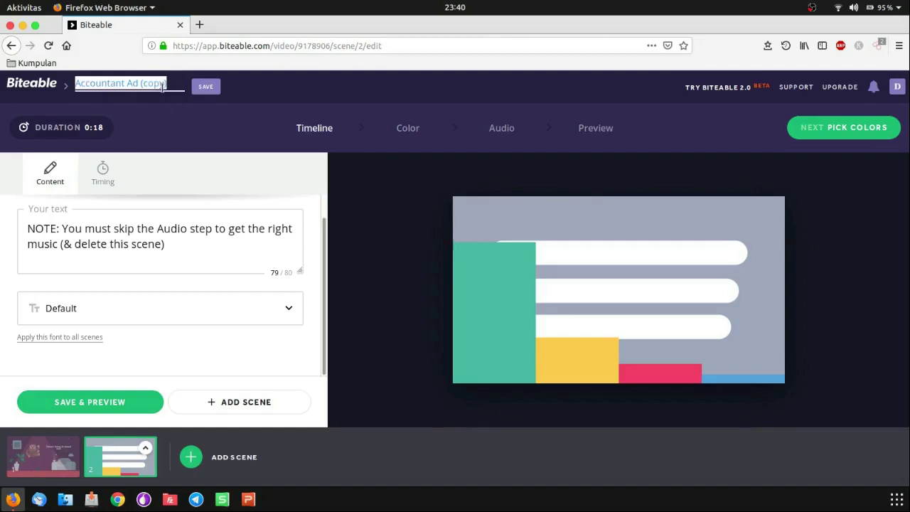
type("Tutorial")
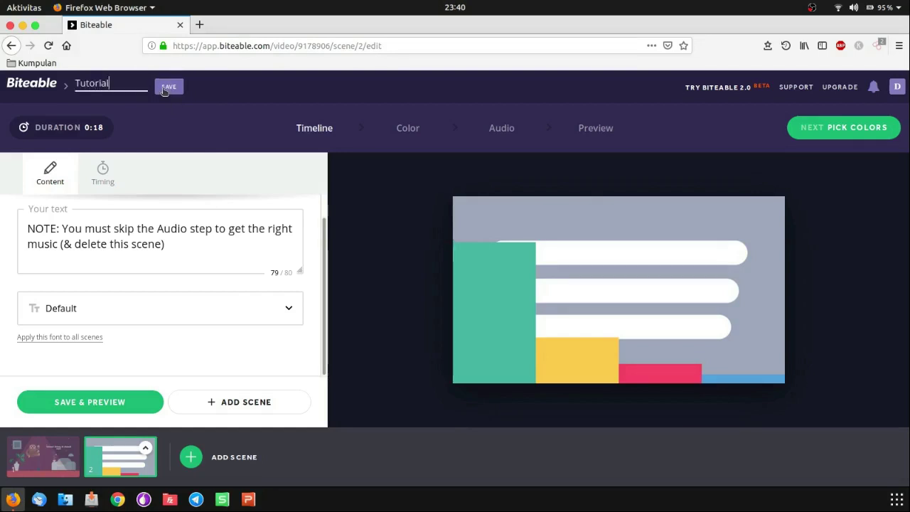
type(" animasi")
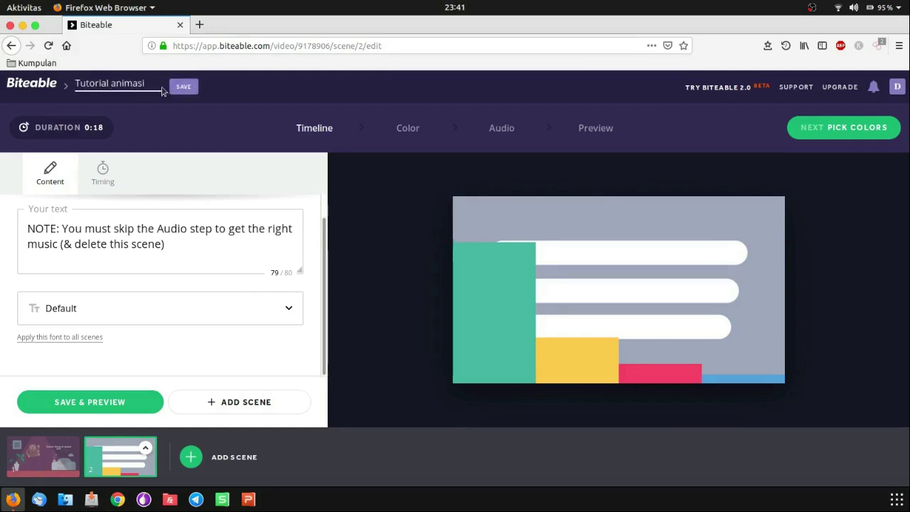
left_click(171, 87)
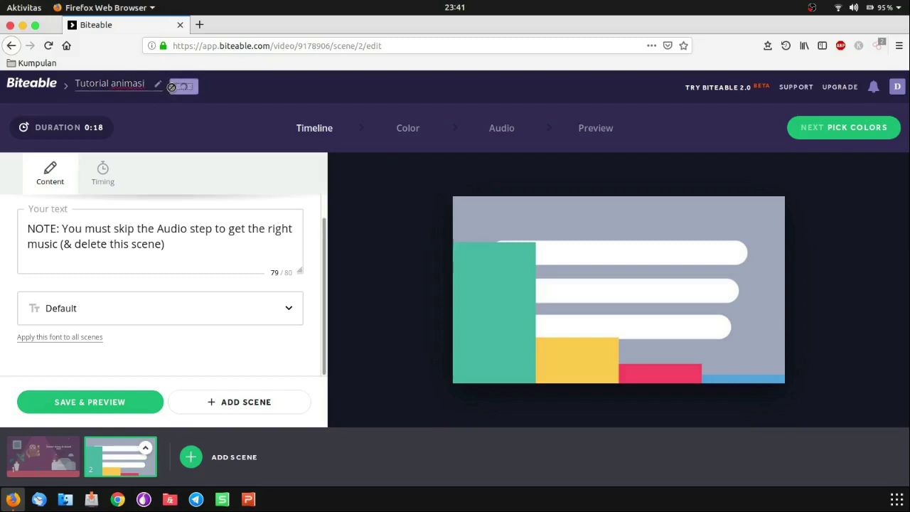
Step: Replace scene 2's text with "Saya buat dua slide biar singkat." and save the scene with a preview
left_click(196, 247)
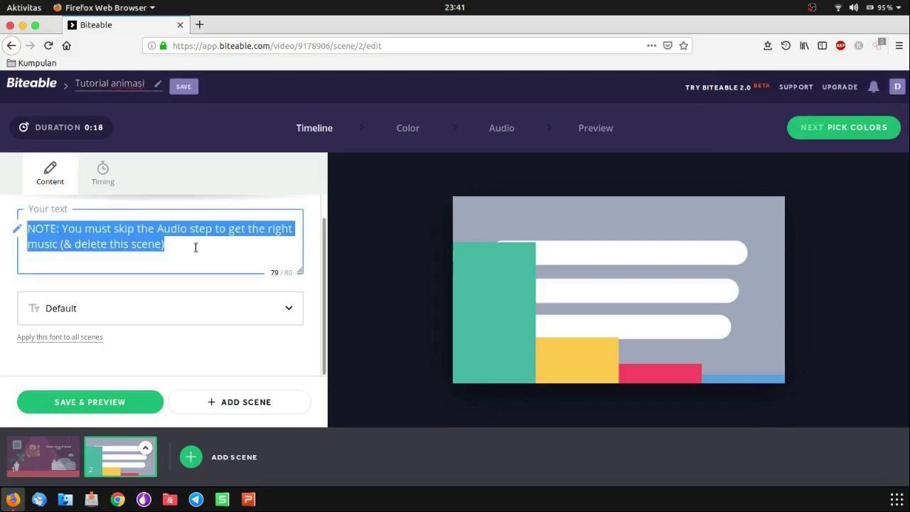
type("Saya buat")
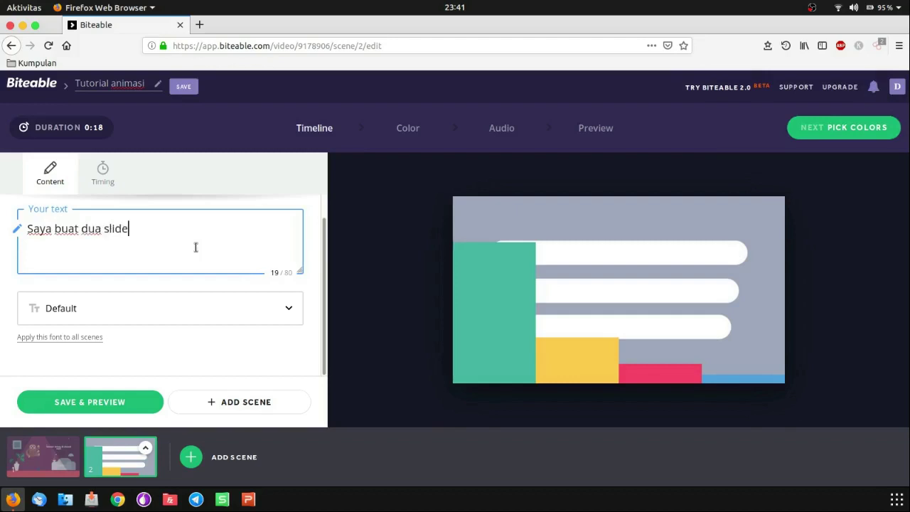
type("dua slide bu")
type("ar singkat.")
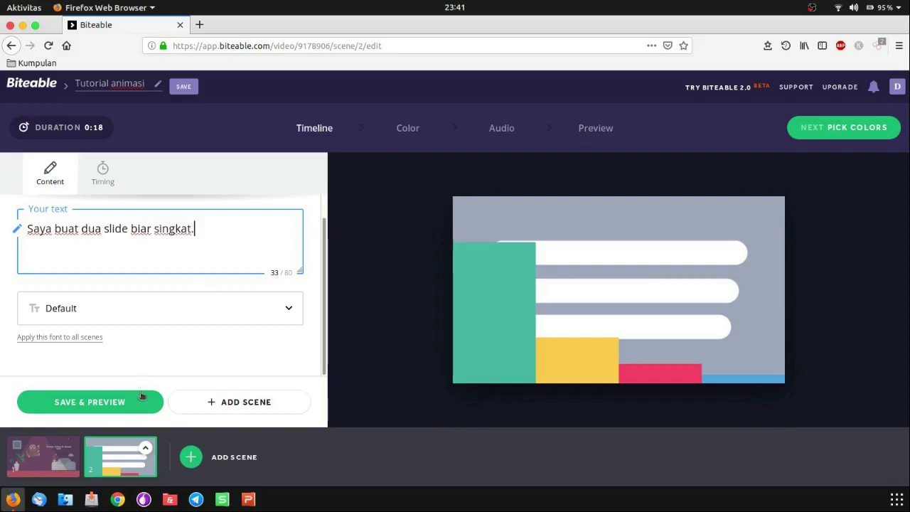
left_click(141, 400)
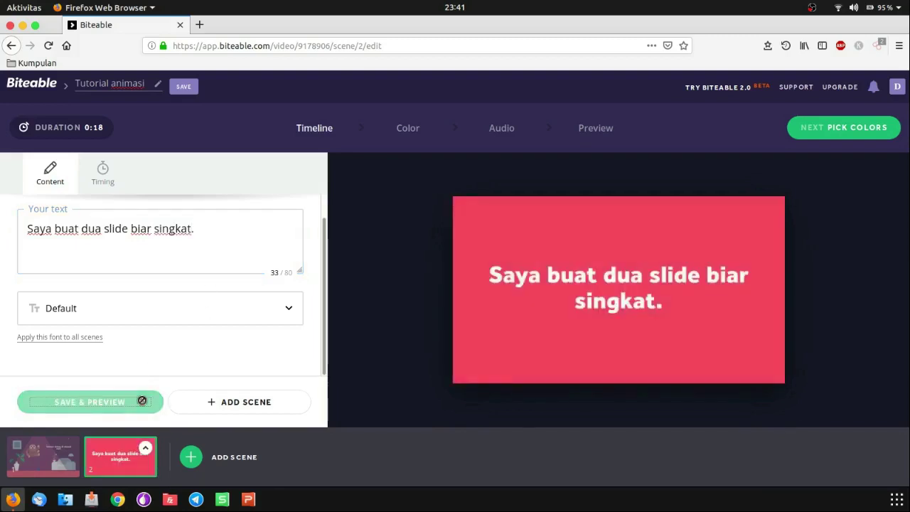
Step: Go to the color stage and try the red and maroon palette, then the blue and dark purple one
left_click(412, 135)
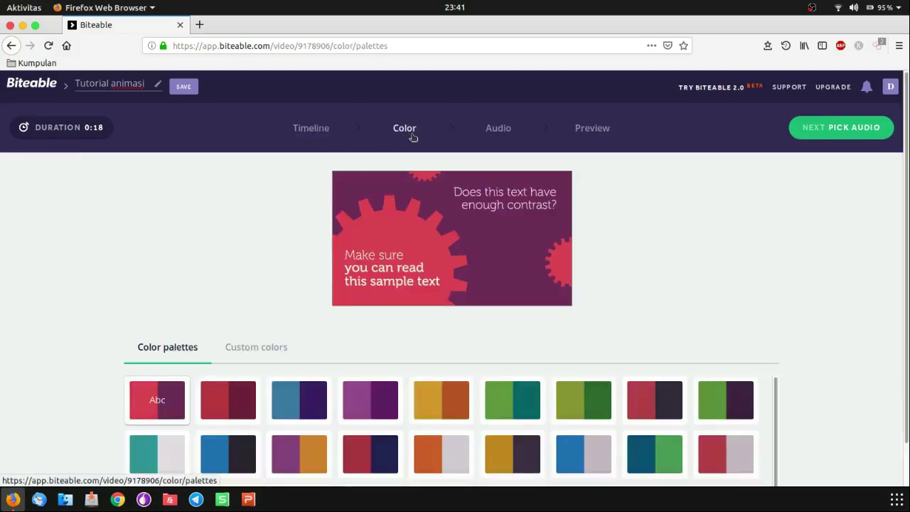
left_click(213, 400)
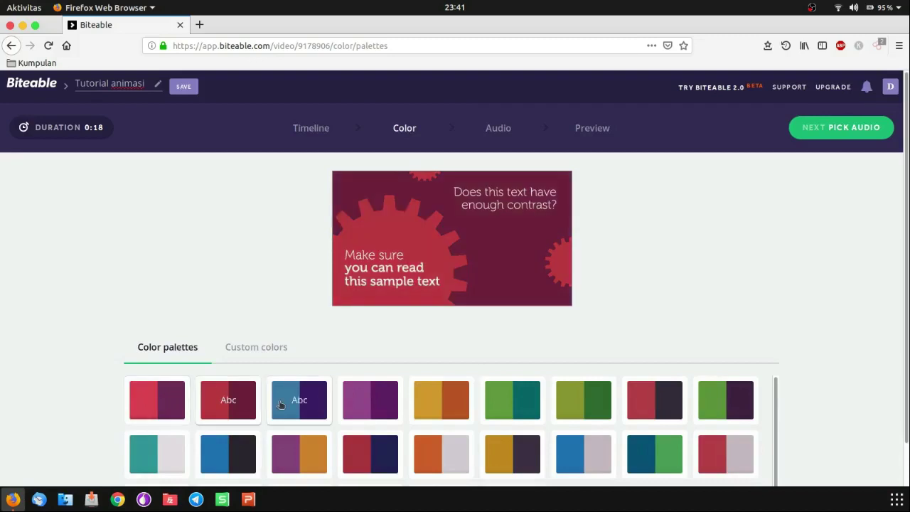
left_click(281, 404)
Step: Set custom colors for the video, with green for Background 1 and purple #76266e for Background 2
left_click(266, 347)
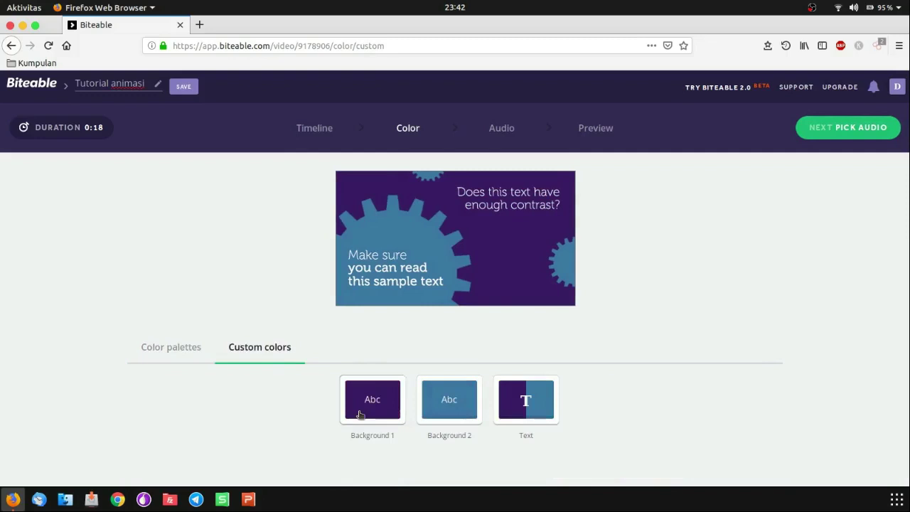
left_click(360, 414)
left_click(385, 326)
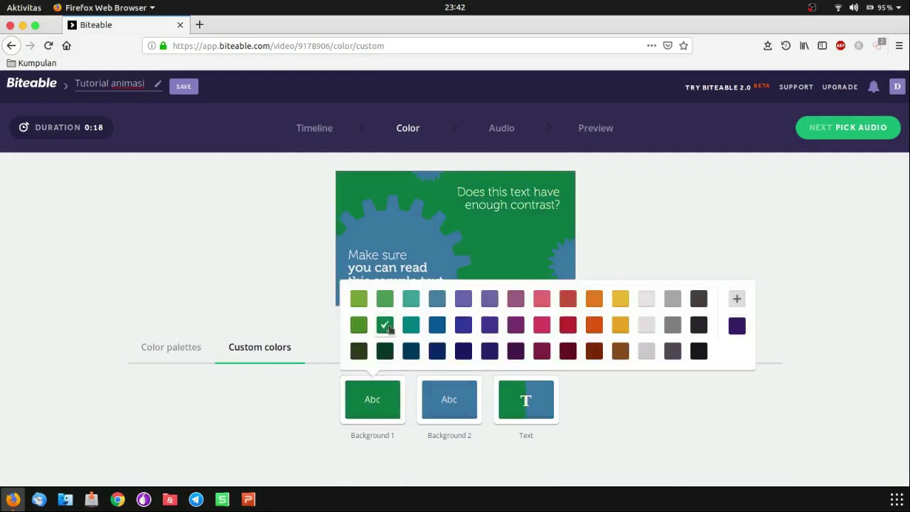
left_click(440, 395)
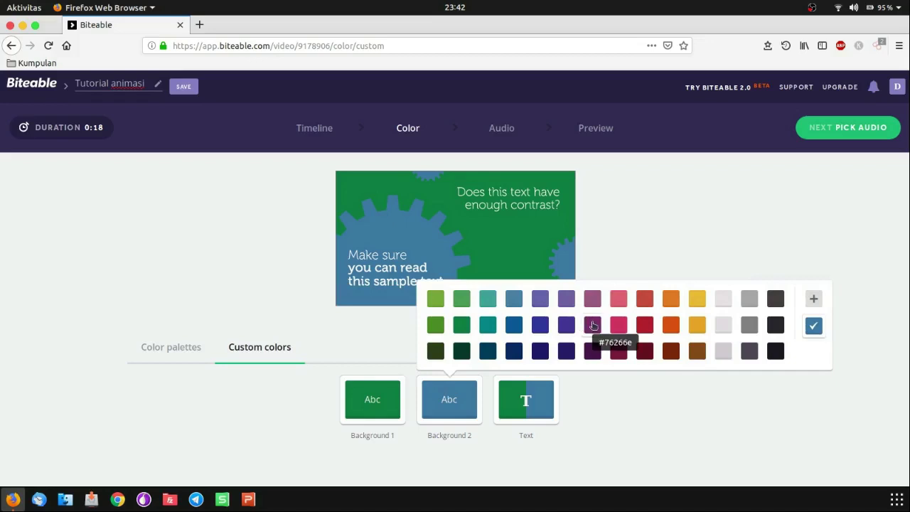
left_click(592, 324)
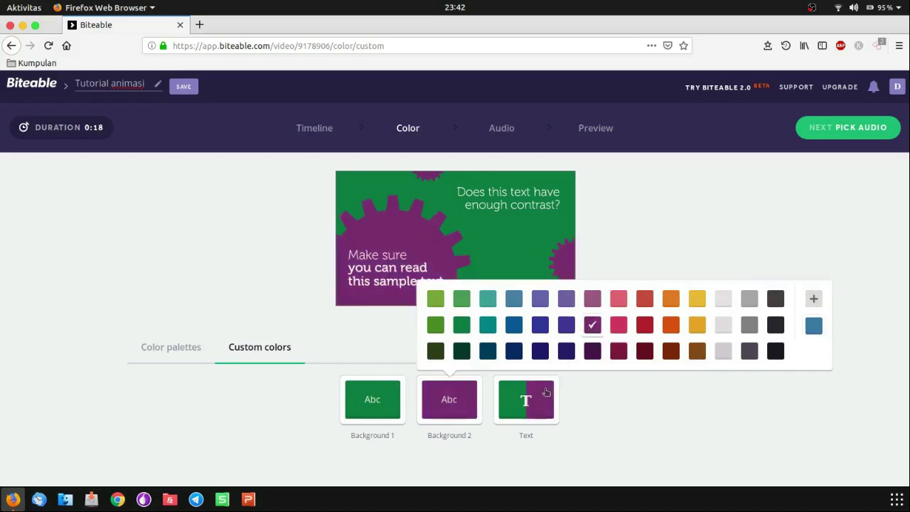
Step: View the custom text color options without choosing a new color
left_click(545, 392)
left_click(541, 393)
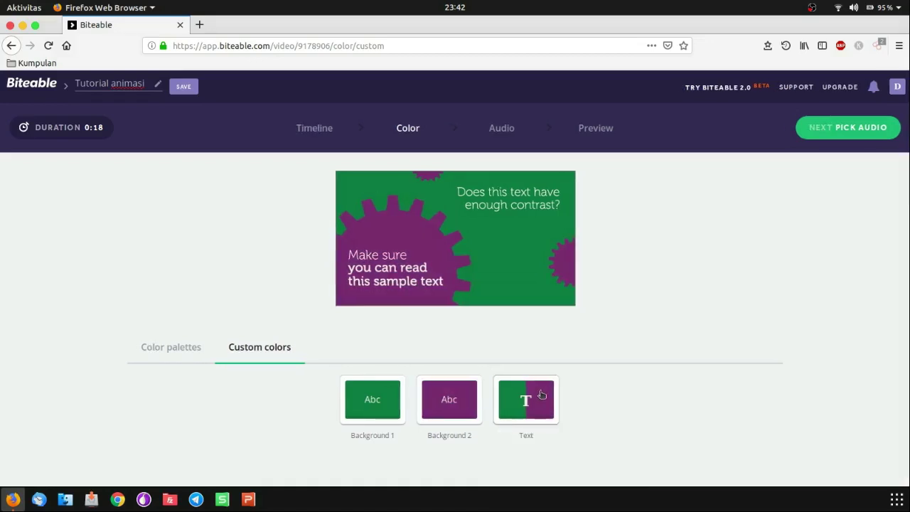
left_click(529, 405)
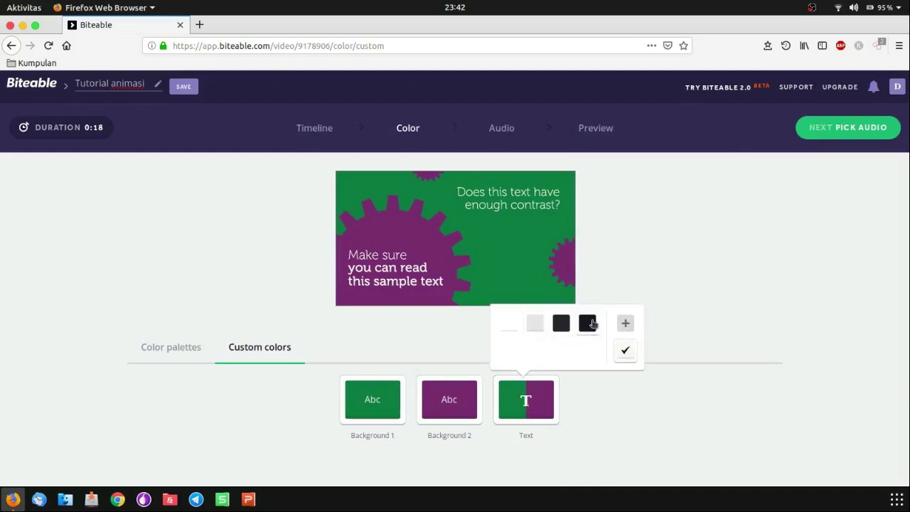
left_click(608, 405)
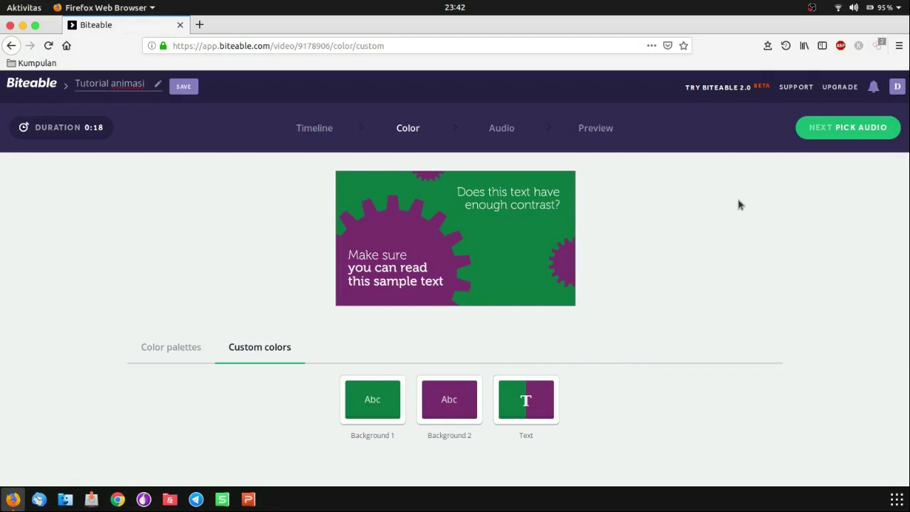
Step: Go to the audio stage and listen to a sample of the track "Alternative - Bright Bucket", then stop it
left_click(519, 138)
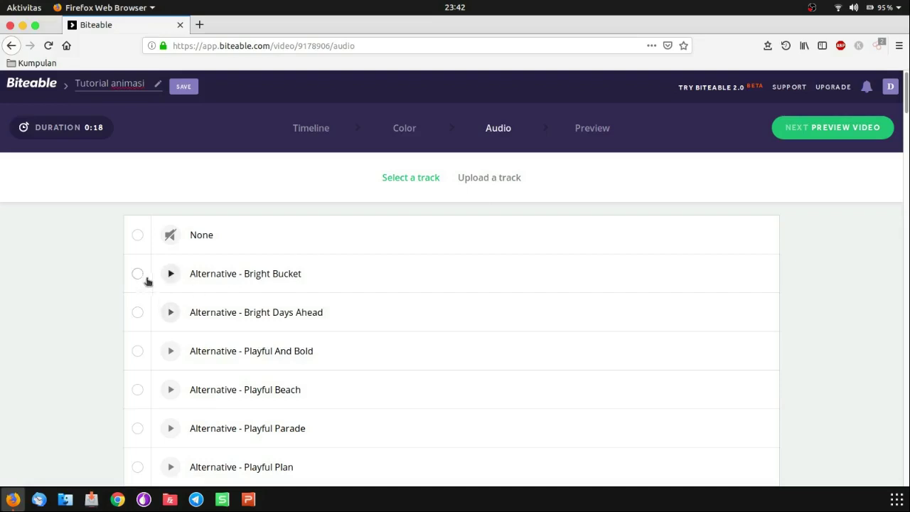
left_click(168, 273)
left_click(171, 277)
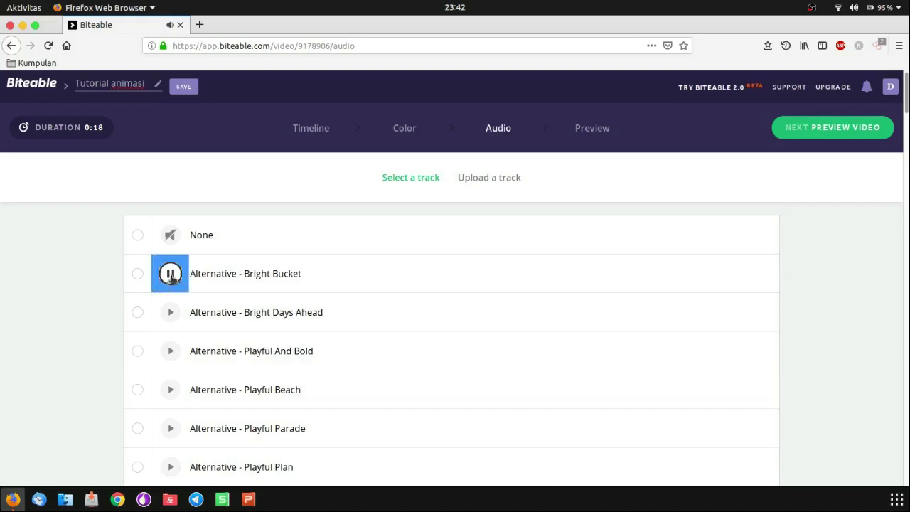
left_click(171, 276)
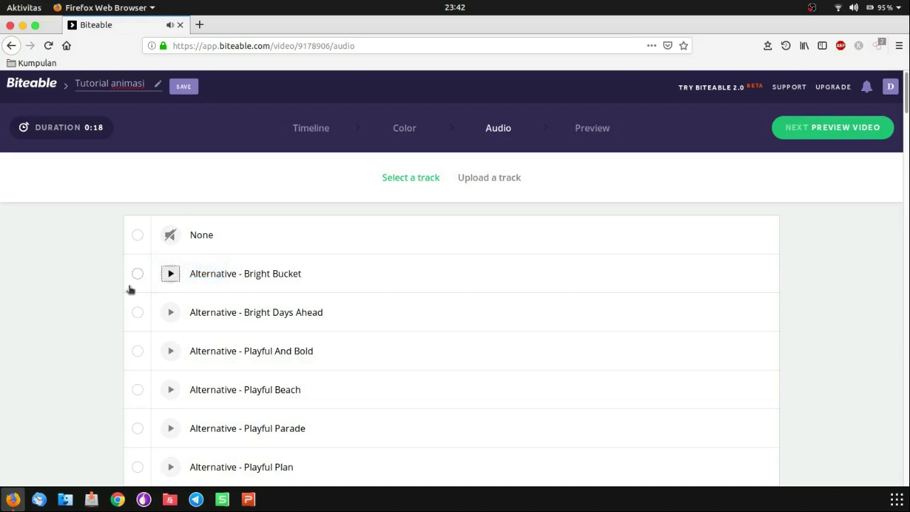
Step: Browse the Musik folder's DEF CON XX Compilation for an audio track to upload from the device, then cancel the upload
left_click(485, 186)
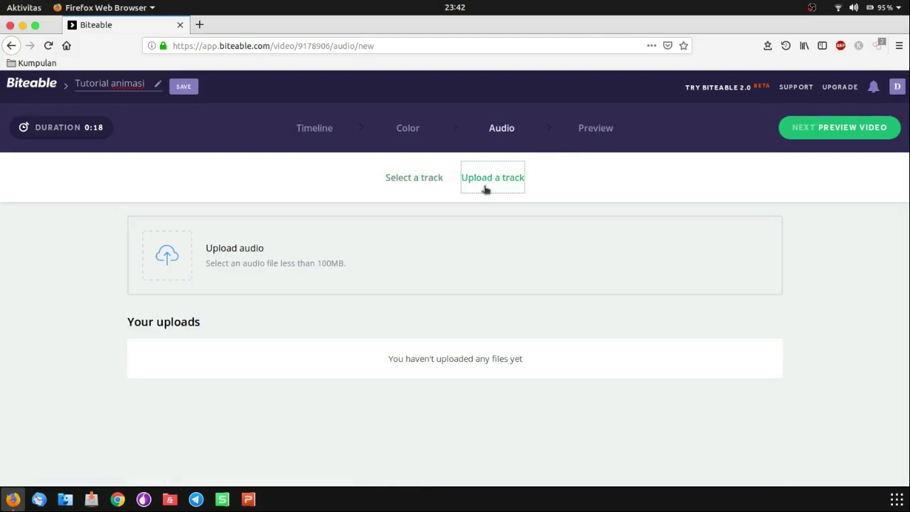
triple_click(330, 267)
left_click(370, 272)
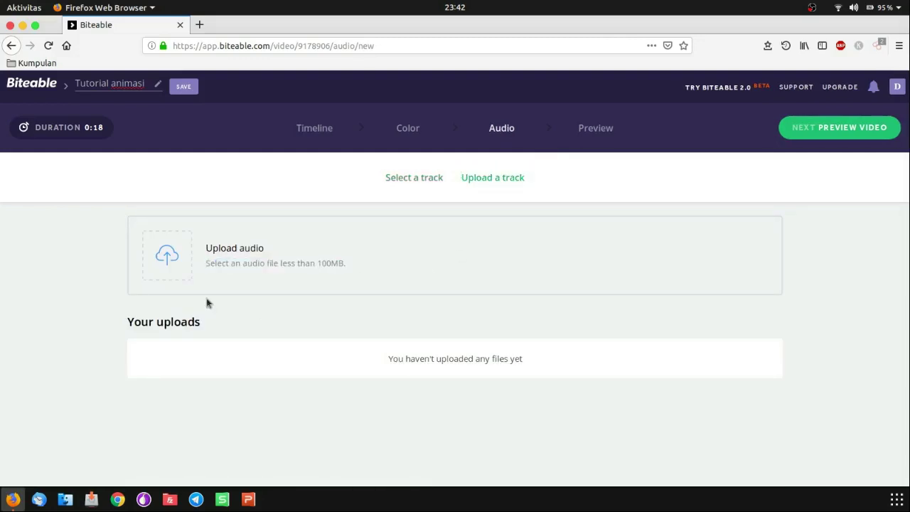
left_click(176, 260)
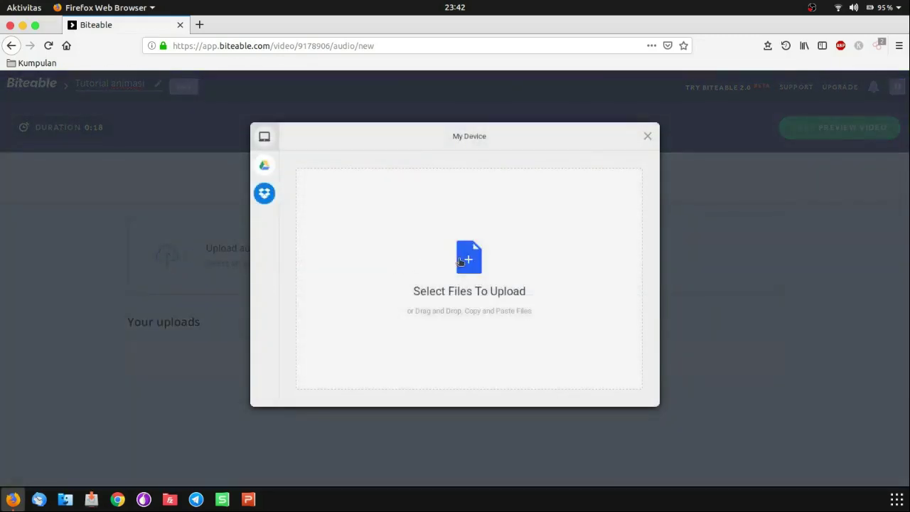
left_click(459, 261)
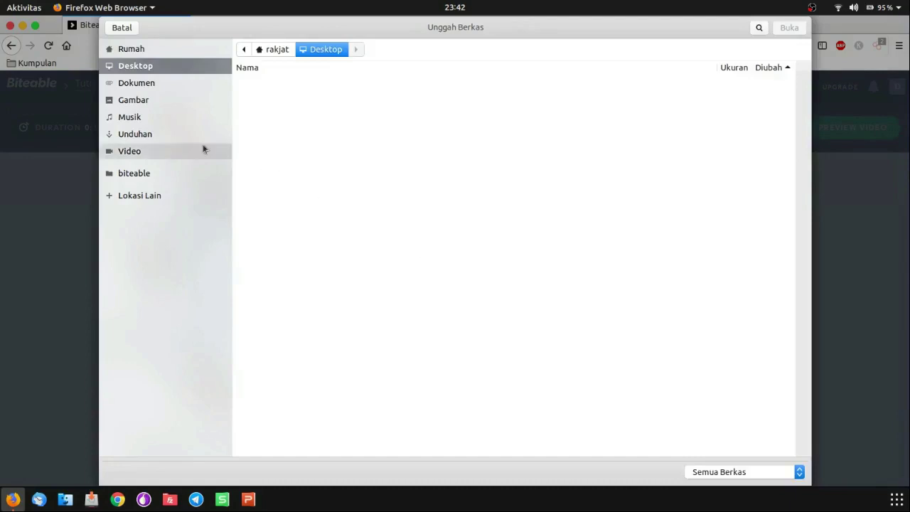
left_click(174, 121)
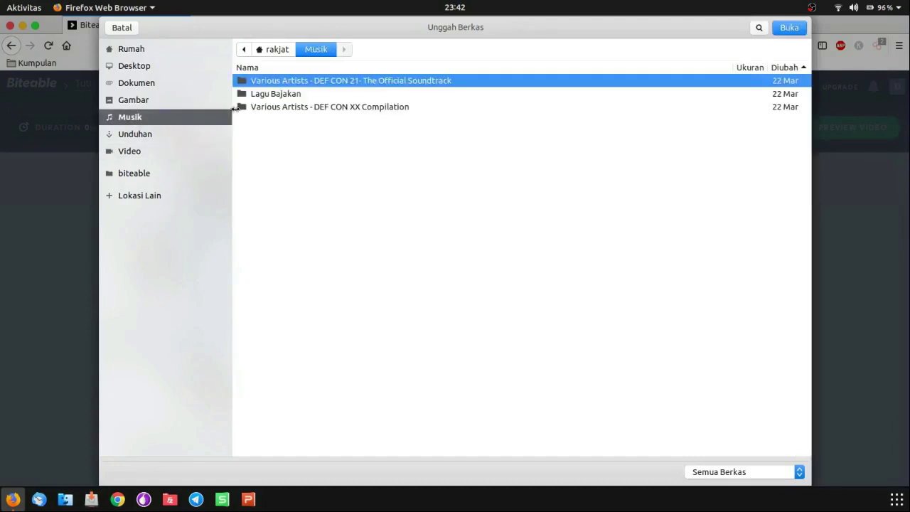
double_click(268, 107)
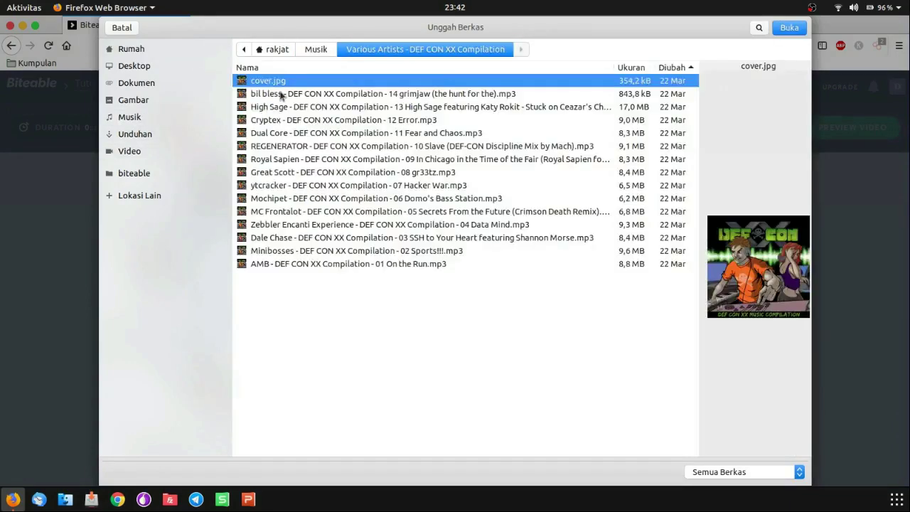
left_click(289, 132)
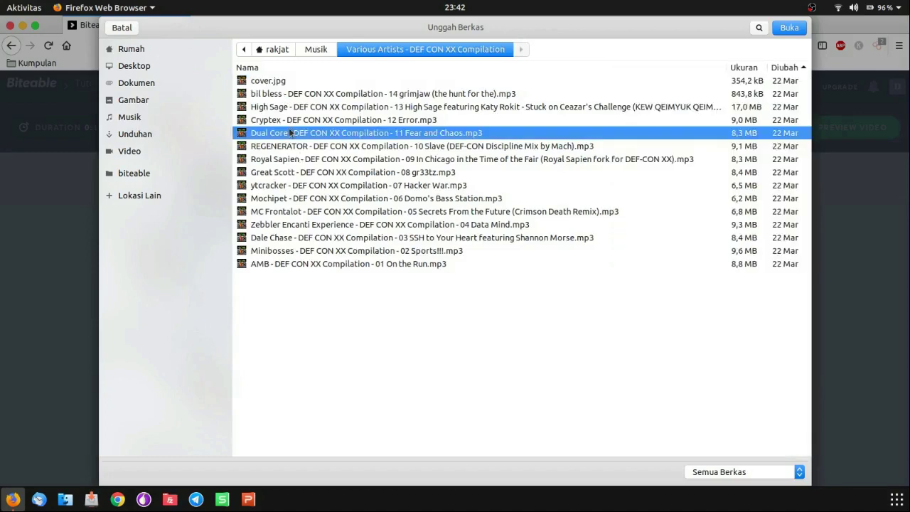
left_click(128, 27)
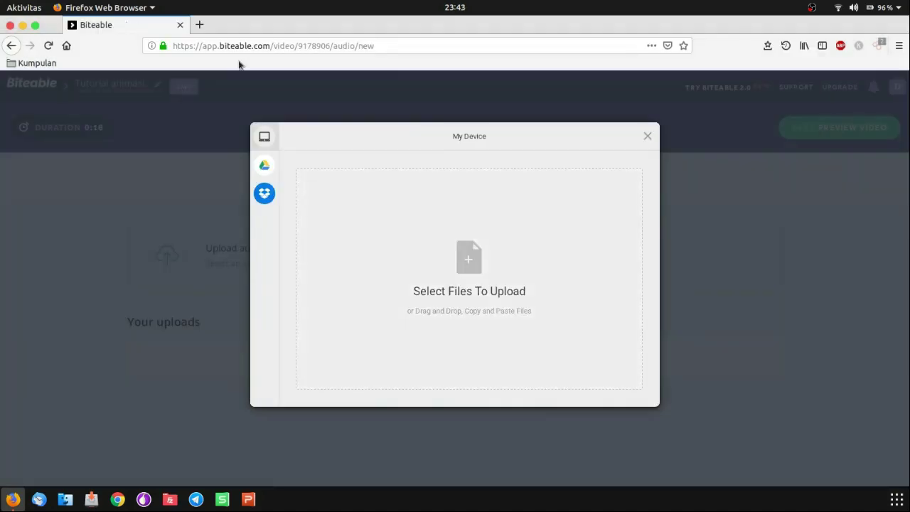
left_click(648, 137)
Step: Return to the built-in track list, listen to a sample of "Country Kid" and choose it as the video's audio
left_click(431, 180)
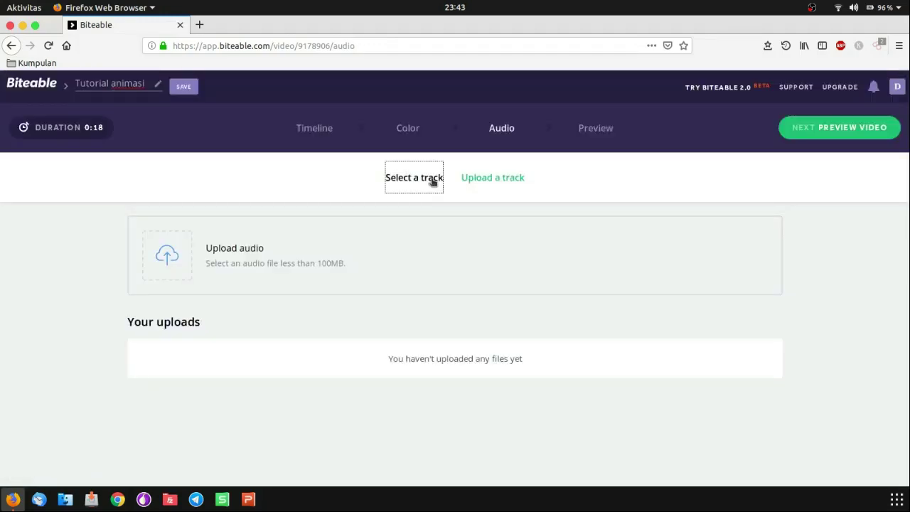
scroll(359, 348, "down", 10)
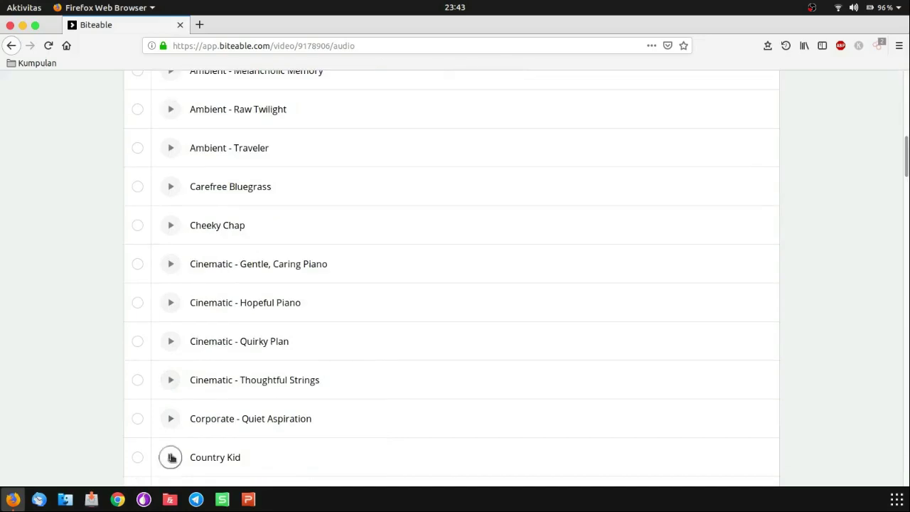
left_click(171, 457)
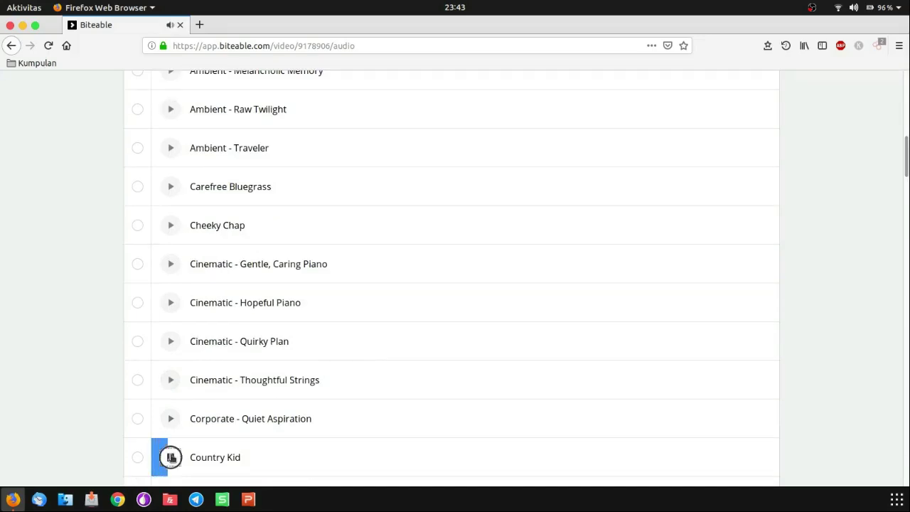
left_click(170, 457)
left_click(136, 459)
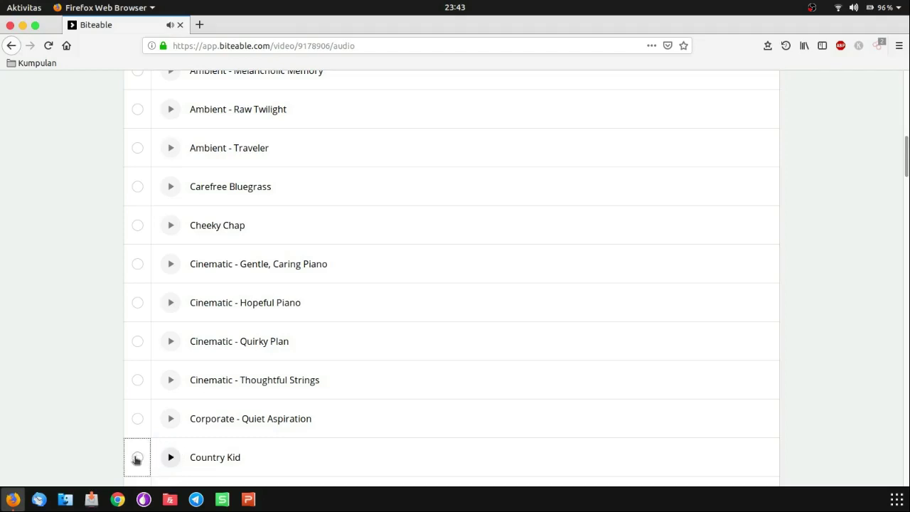
Step: Go to the preview stage, build the video's preview and play it in full screen
scroll(88, 354, "up", 8)
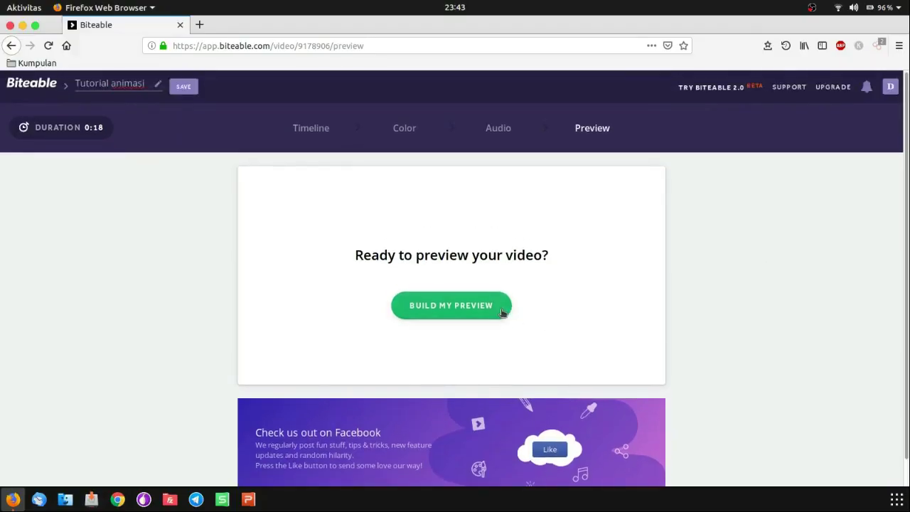
left_click(501, 313)
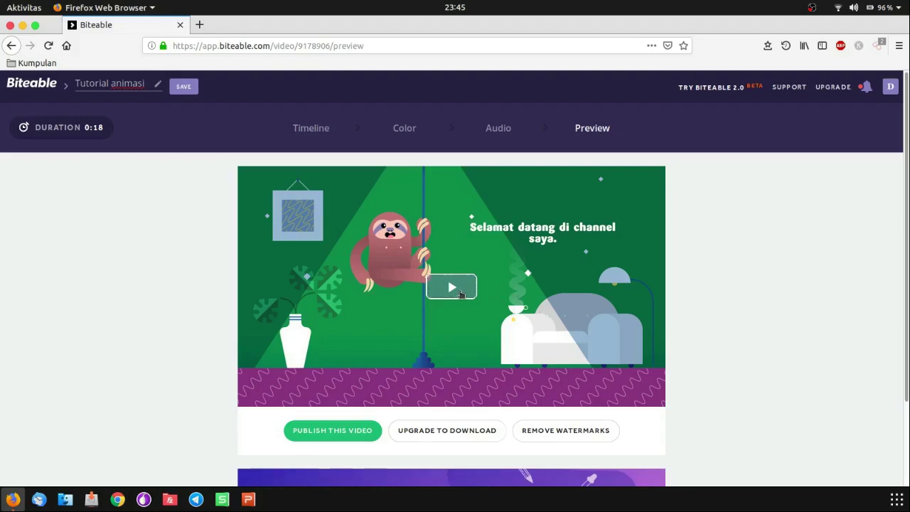
left_click(452, 288)
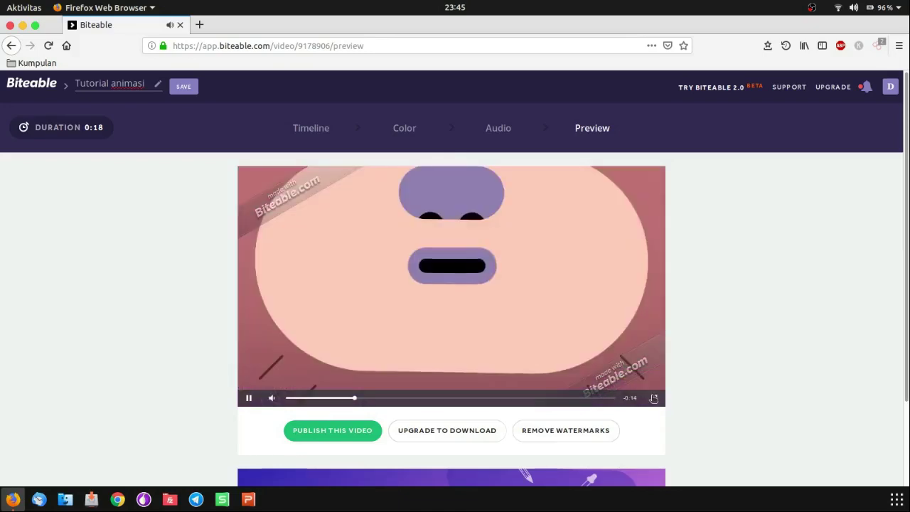
left_click(653, 398)
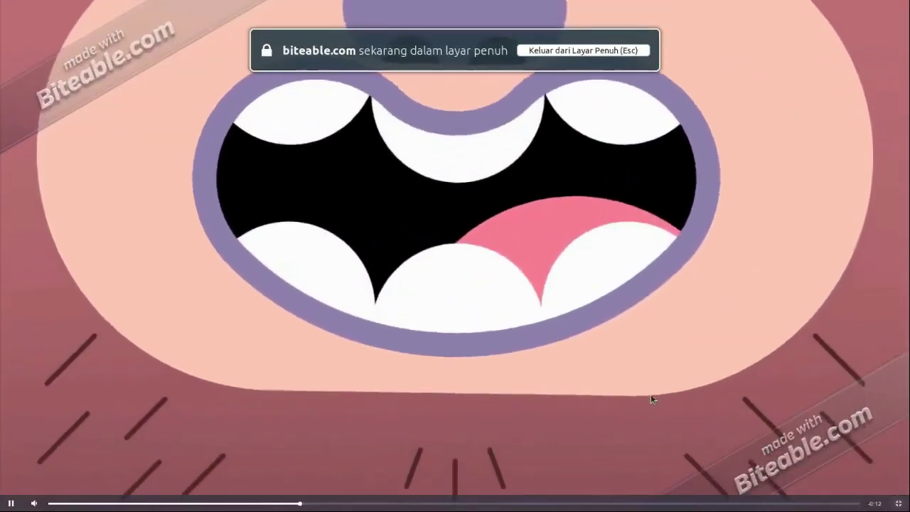